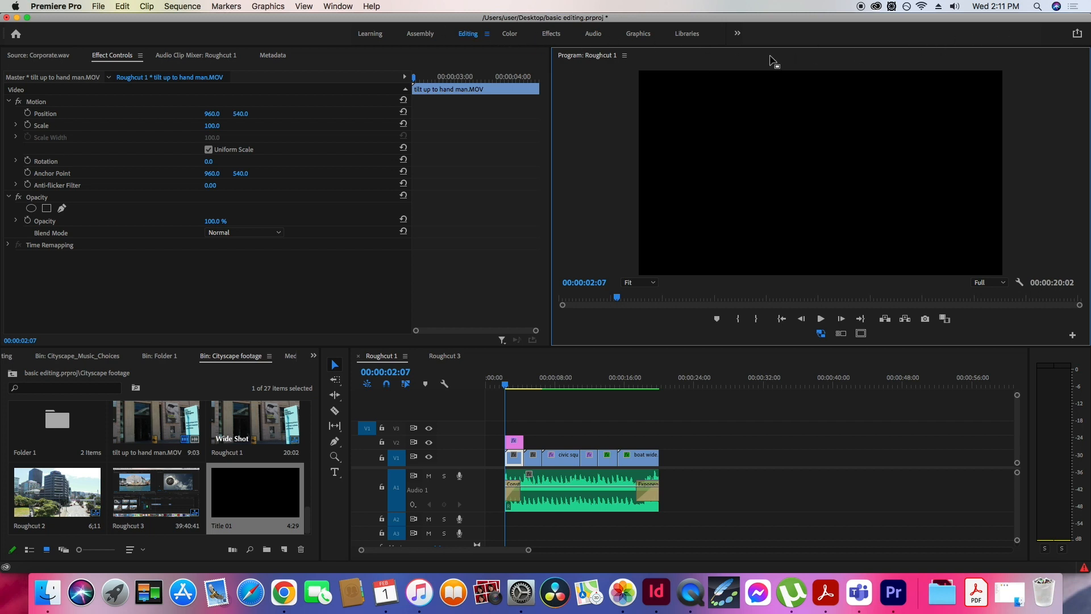
Switch to the Color workspace
click(337, 6)
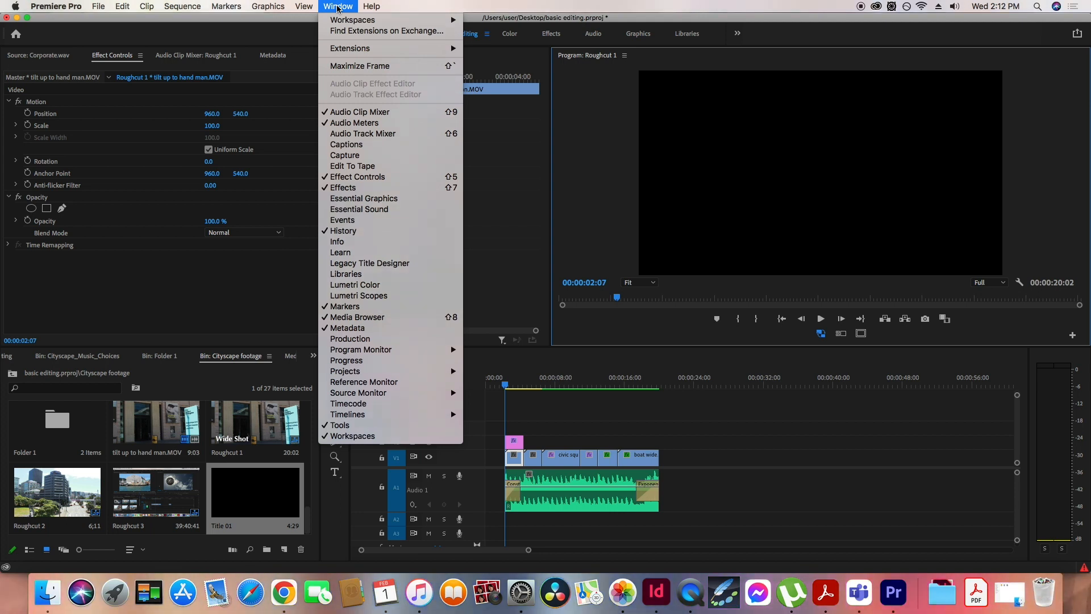
mouse_move(348, 22)
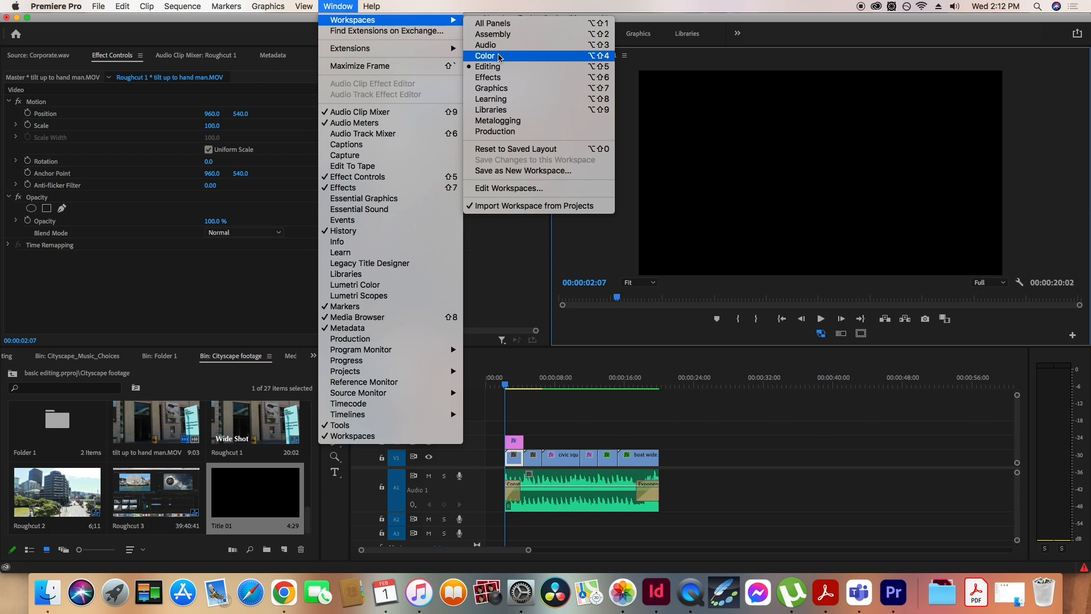
click(790, 22)
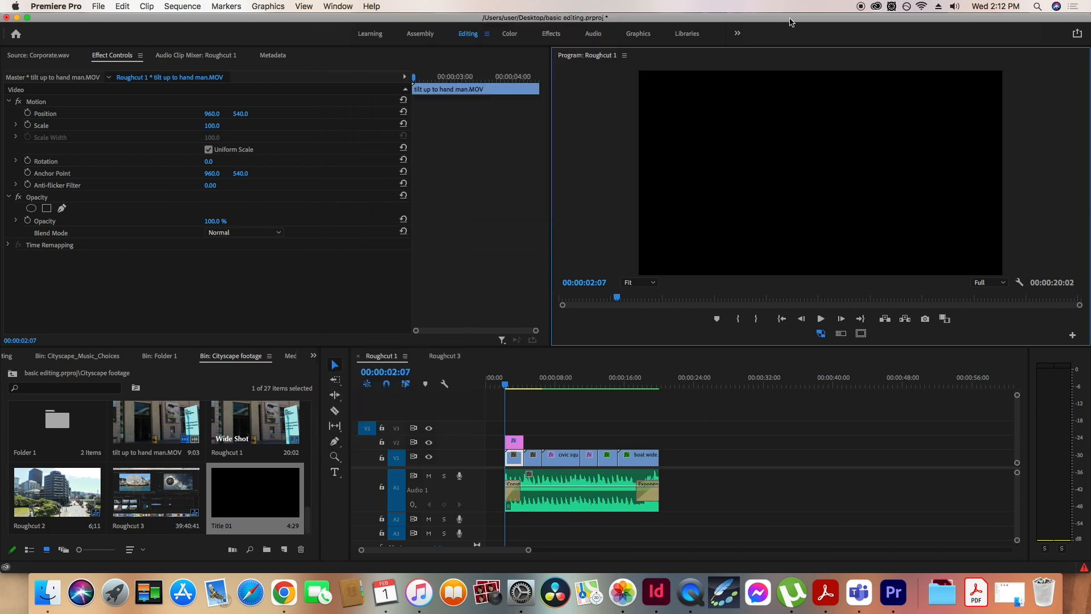
click(514, 36)
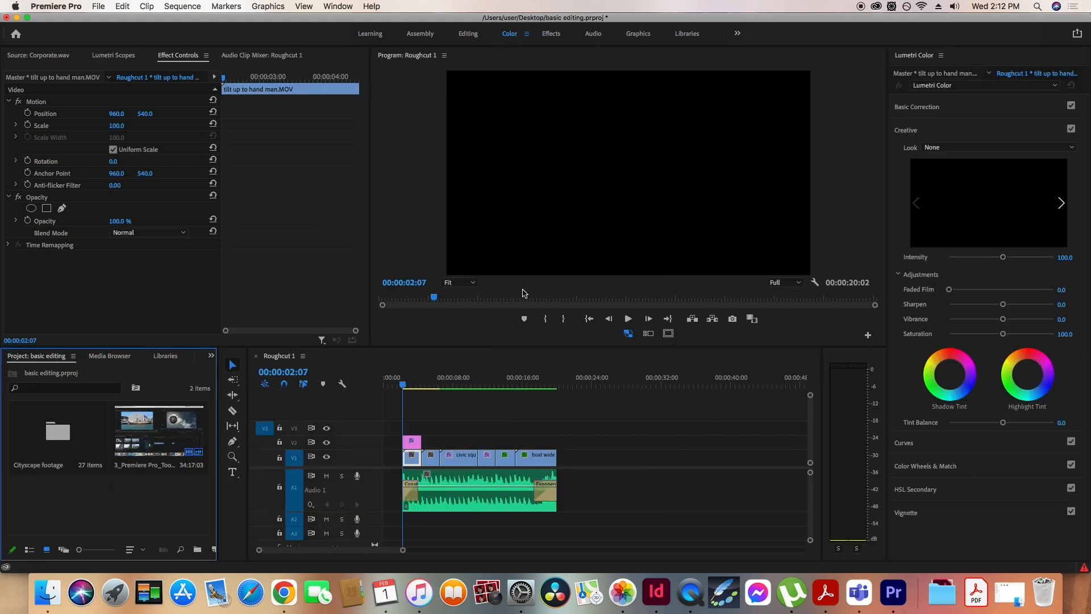
Look through the Editing, Color and Effects workspaces and return to the Color workspace
click(343, 7)
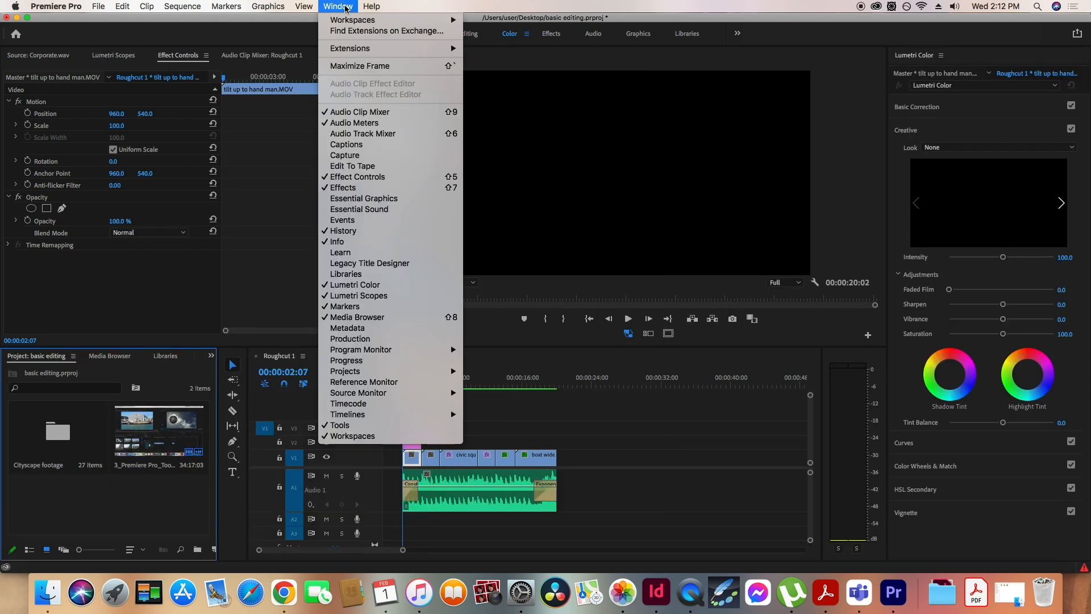
mouse_move(344, 20)
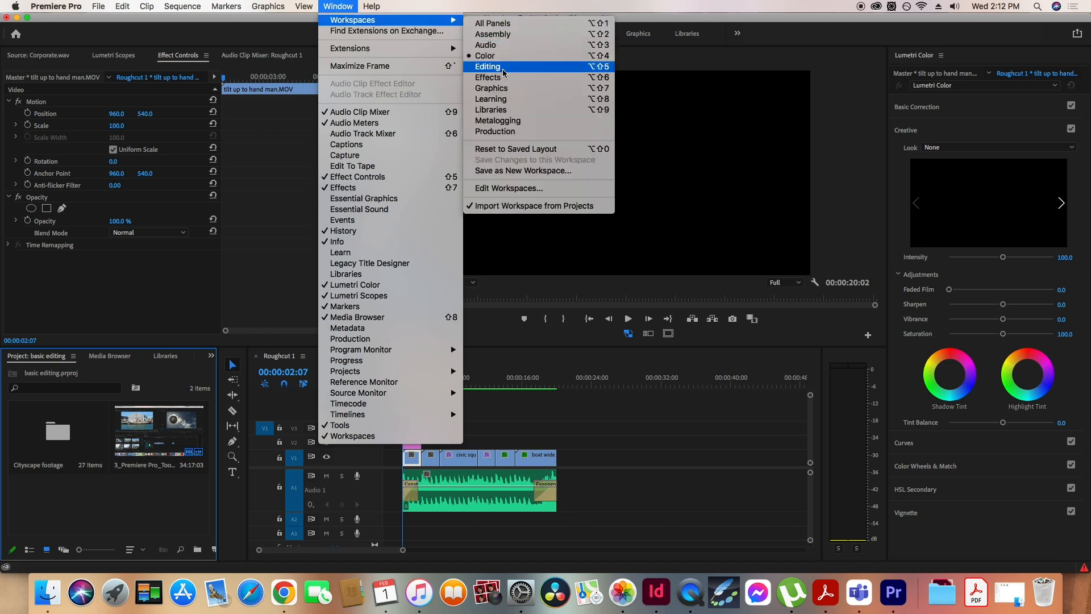
click(772, 27)
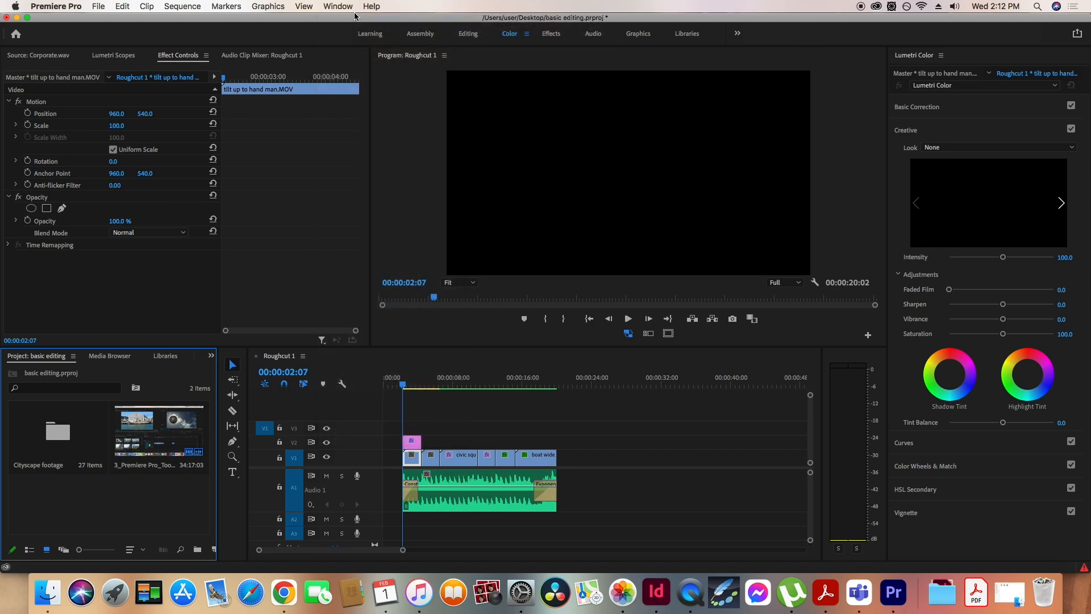
click(472, 40)
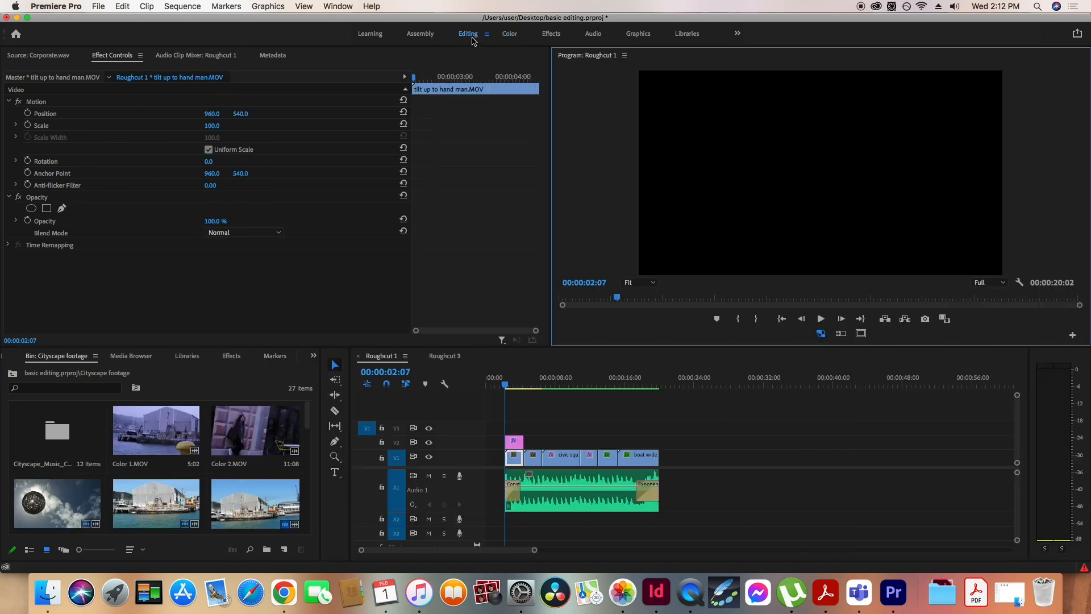
click(510, 35)
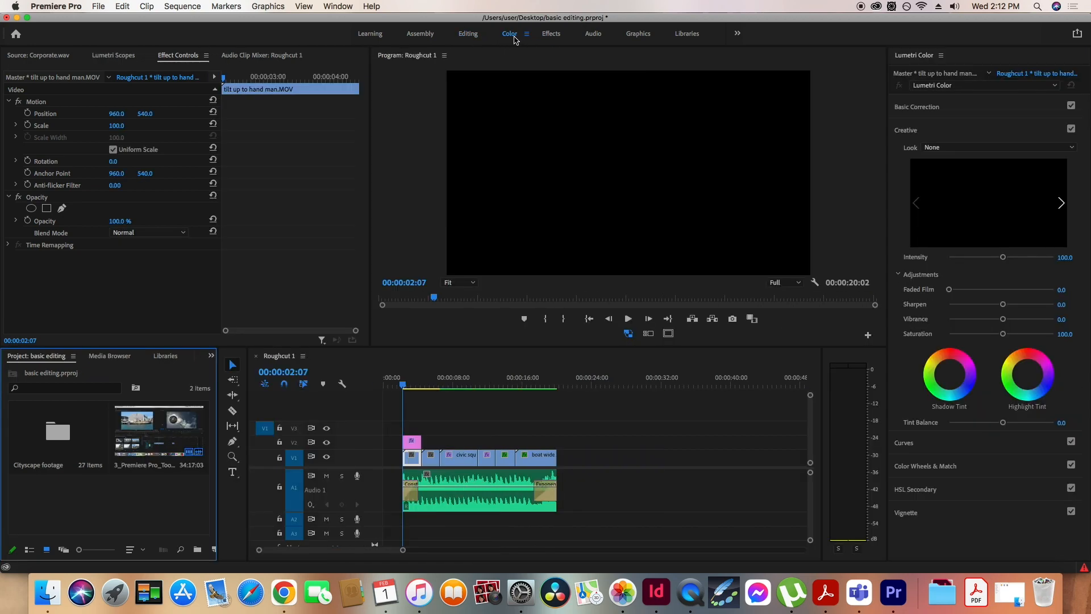
click(562, 35)
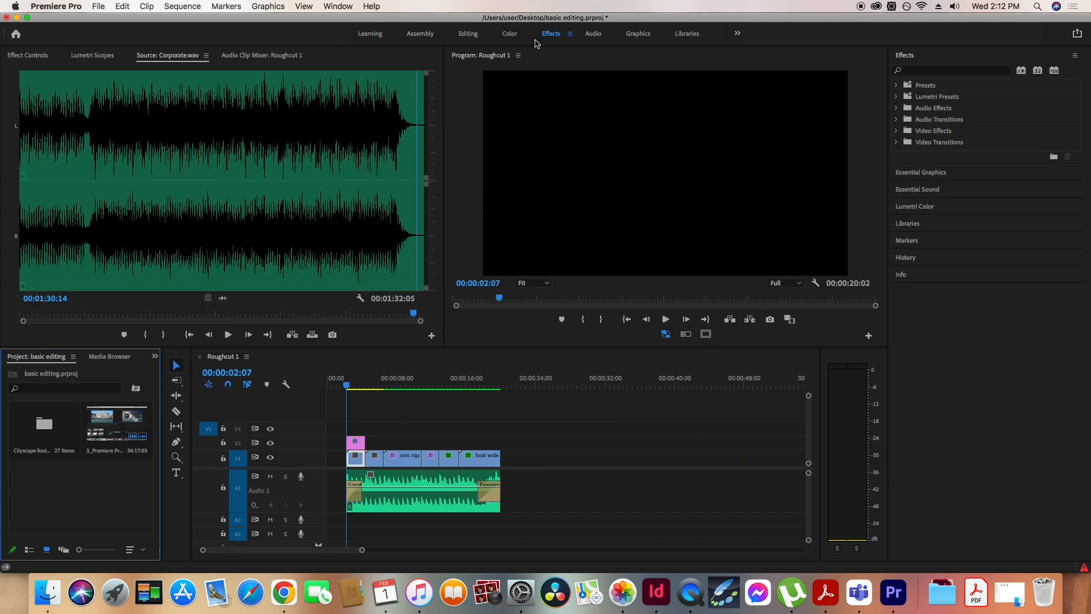
click(511, 36)
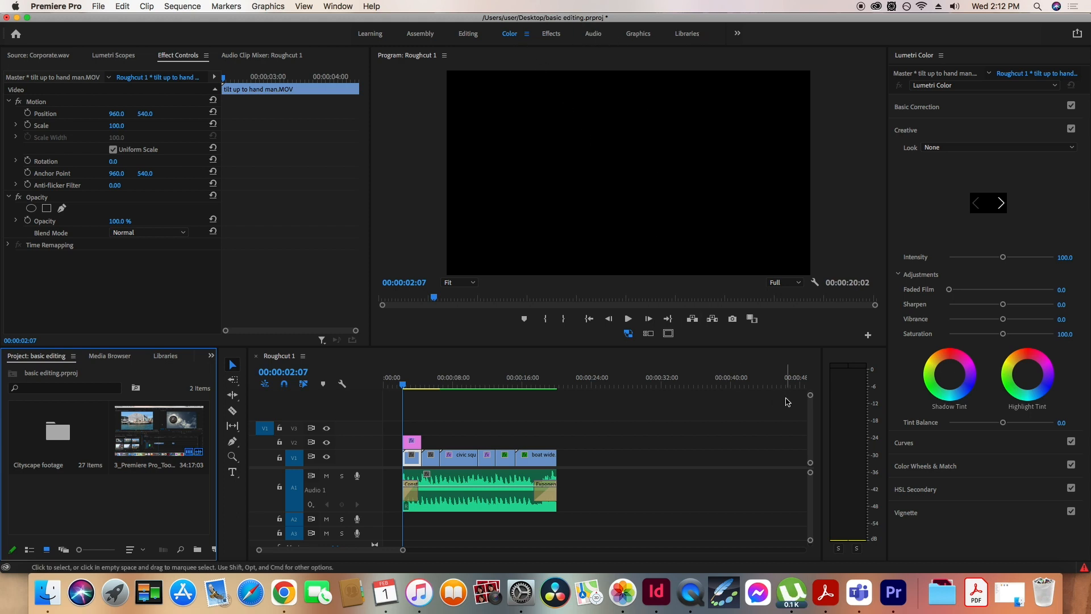
Move the playhead to 00:00:02:18 on the first clip, and swap Lumetri Color's Creative section for Basic Correction
click(405, 387)
drag(405, 385, 407, 385)
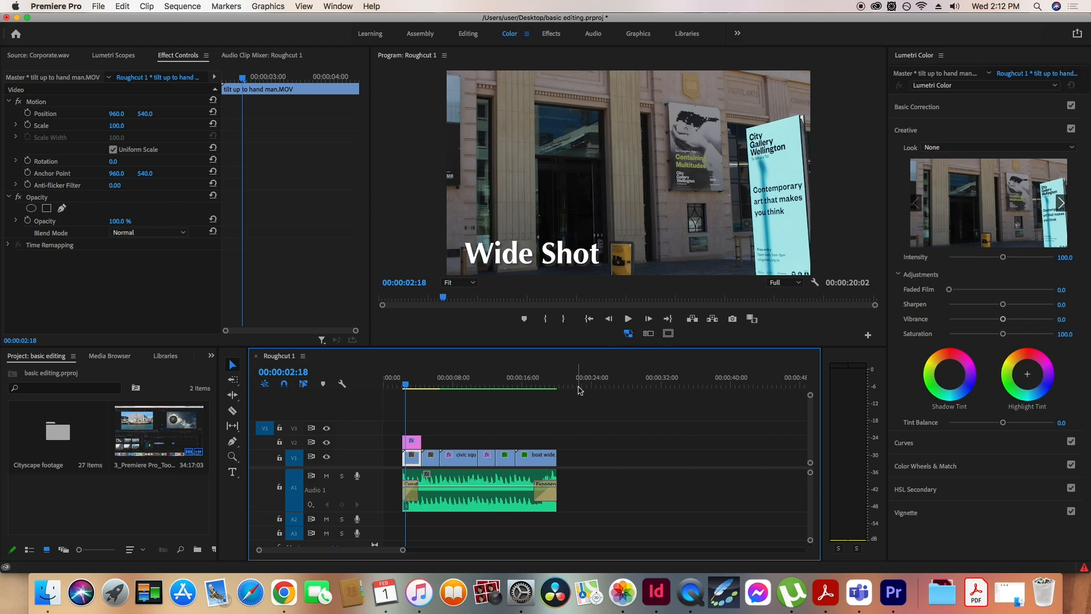
click(977, 130)
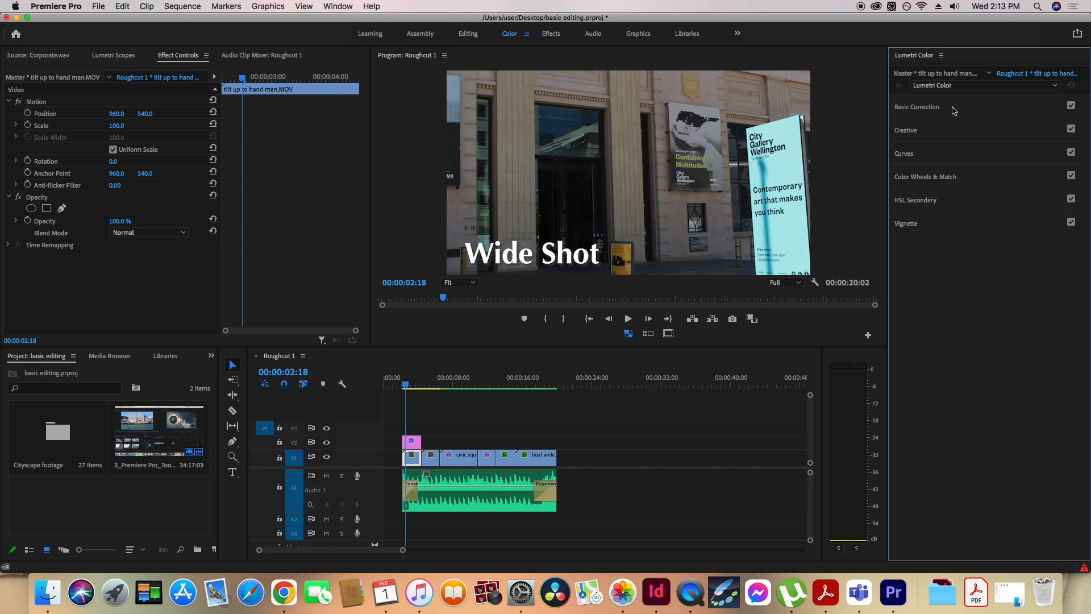
click(954, 111)
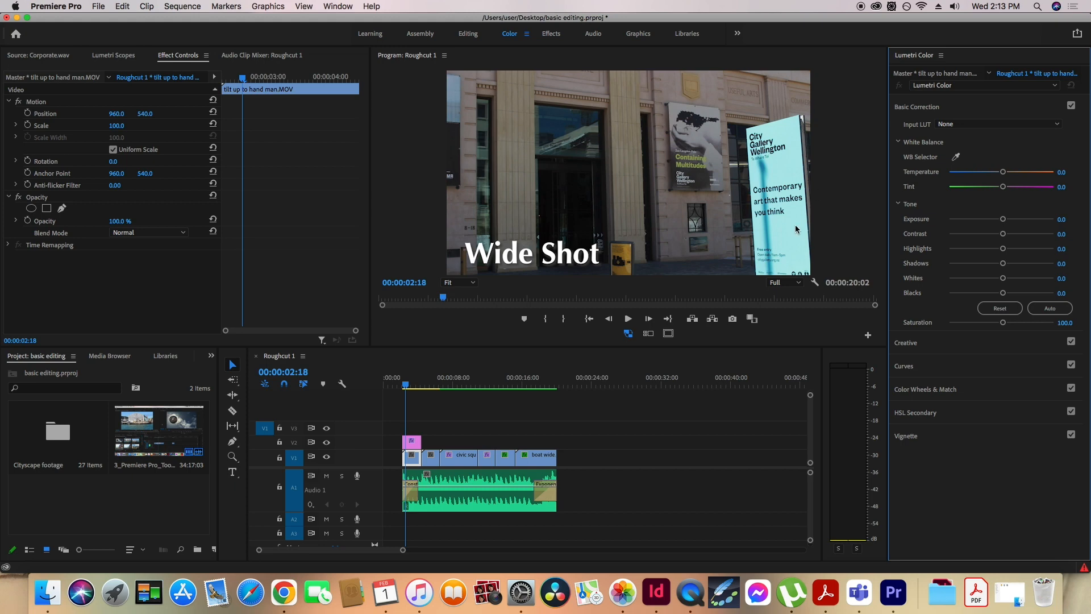
Move the playhead to 00:00:03:20 on the first clip and raise its exposure to 0.9
click(407, 386)
click(409, 387)
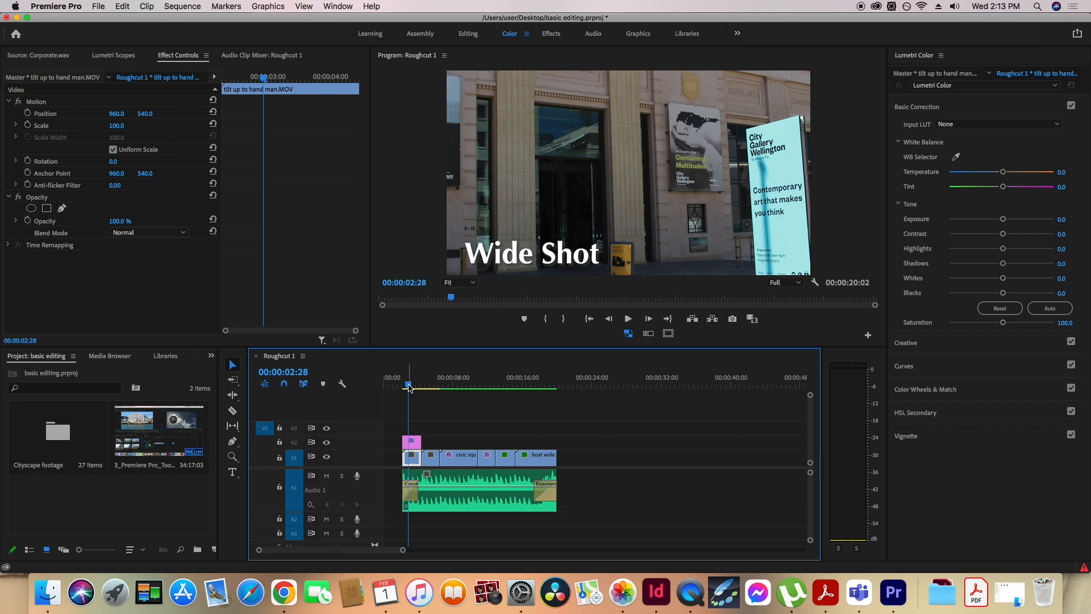
drag(409, 387, 415, 389)
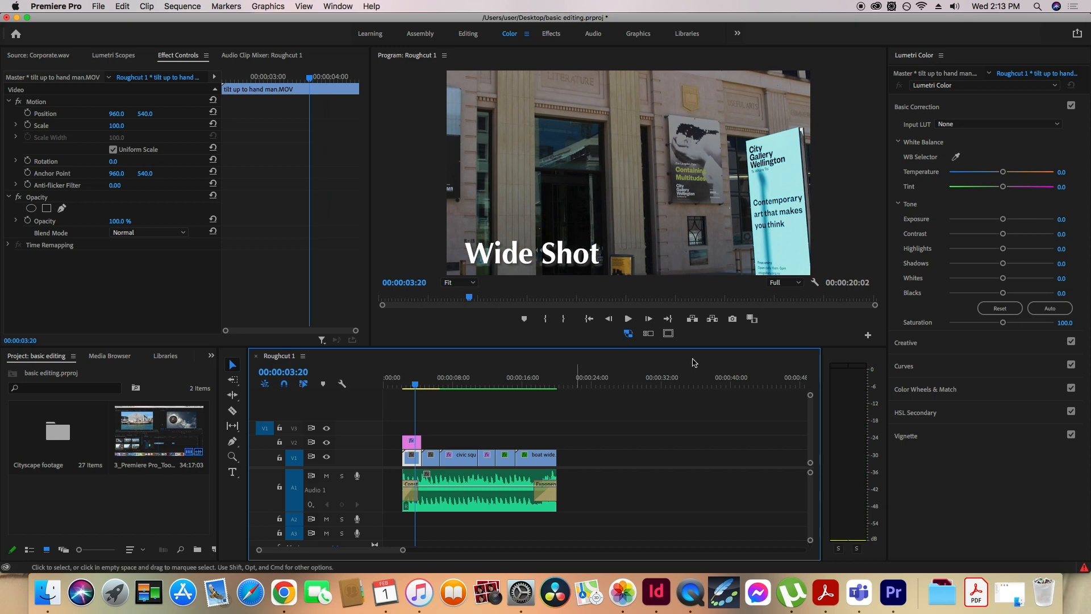
mouse_move(1003, 220)
mouse_down()
mouse_move(1021, 221)
mouse_move(1011, 221)
mouse_up()
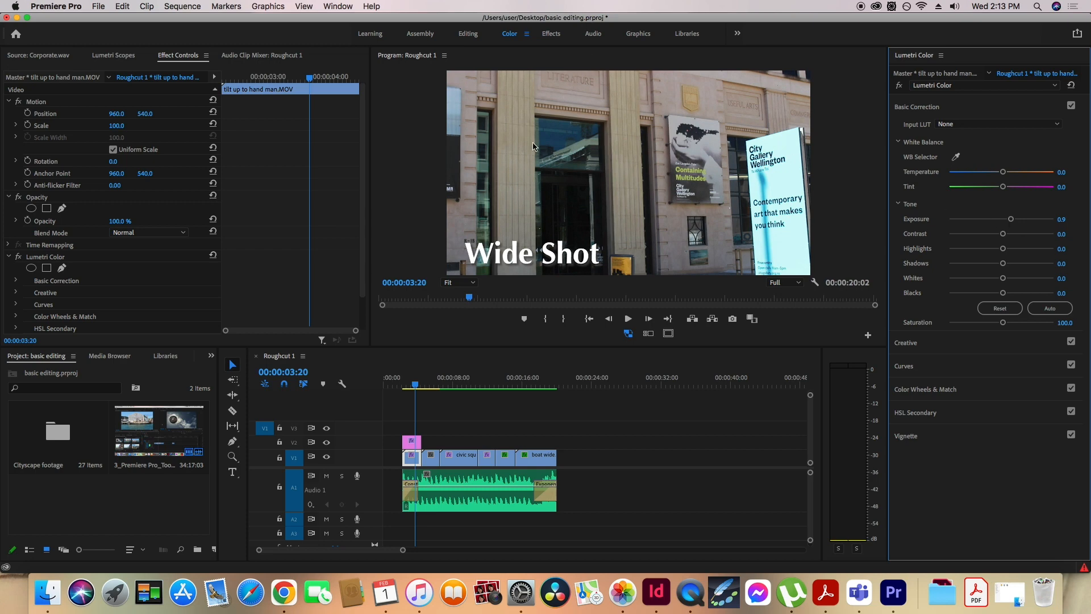
Show the Lumetri Scopes and play the sequence from its first clip to examine the colour levels
click(108, 57)
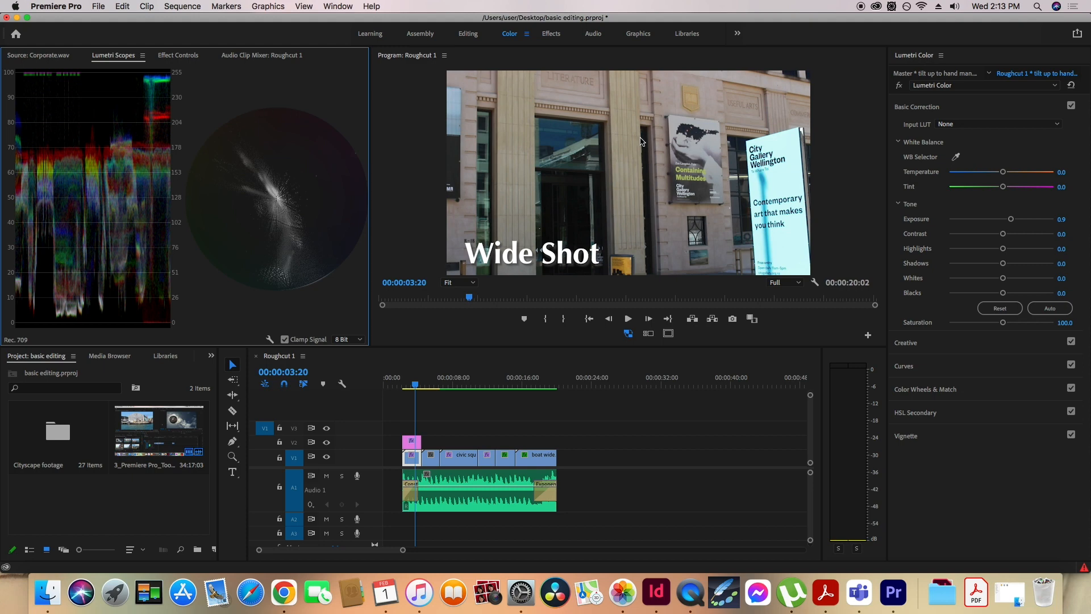
click(412, 386)
drag(412, 389, 406, 388)
key(space)
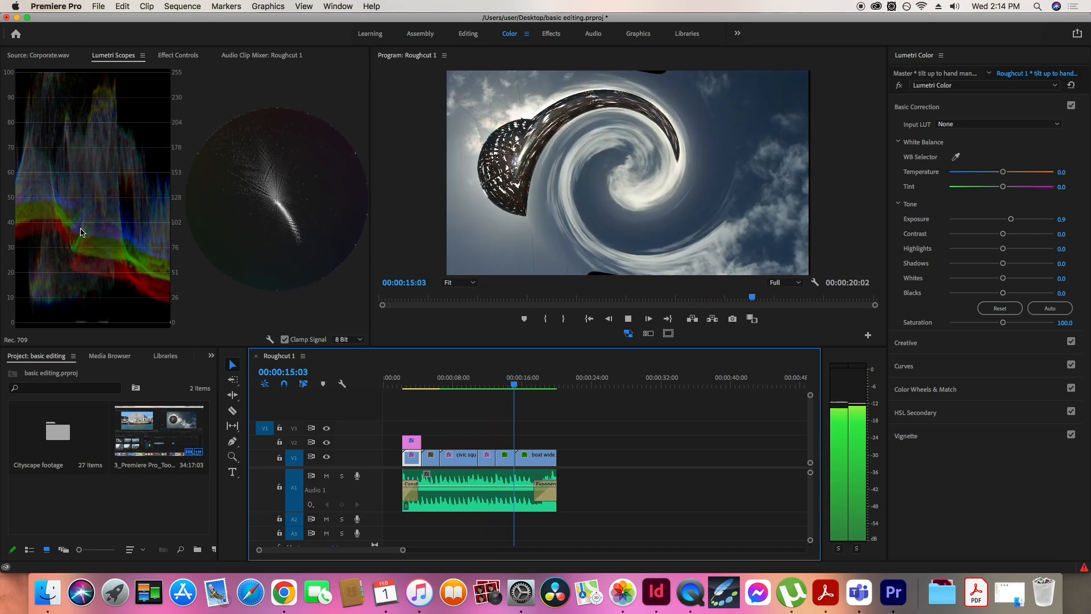
key(space)
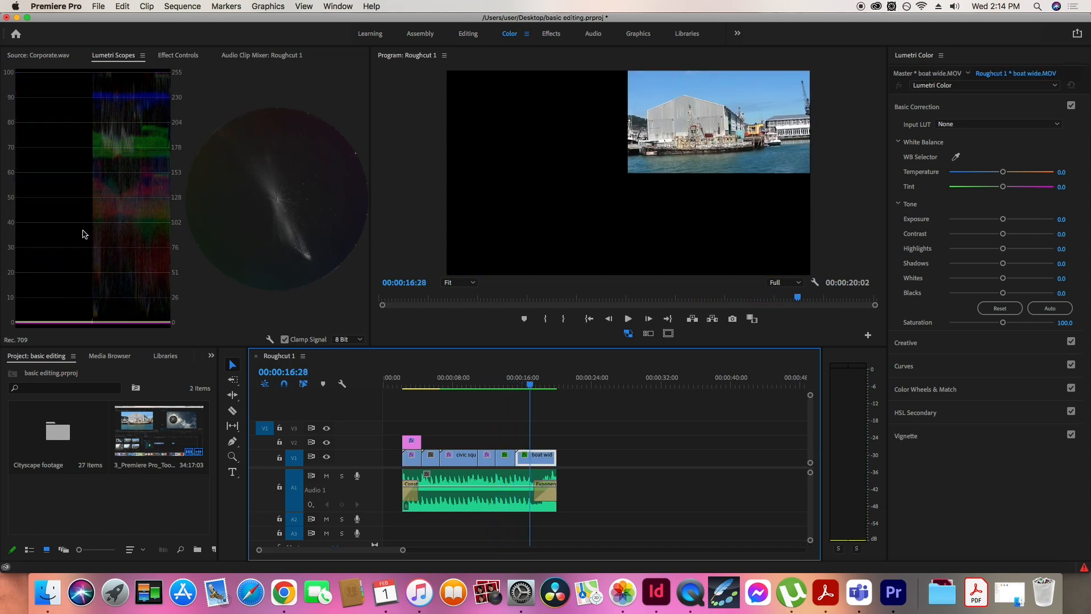
Try a temperature of -100 and a slight magenta tint on the first clip, and reset both values to 0
click(410, 385)
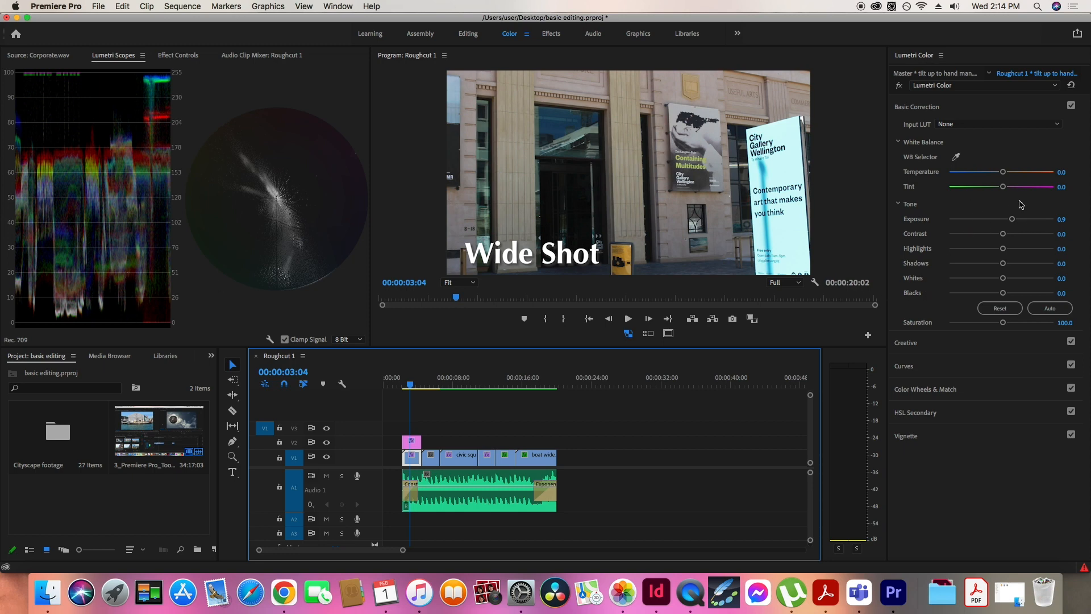
drag(1004, 176, 938, 178)
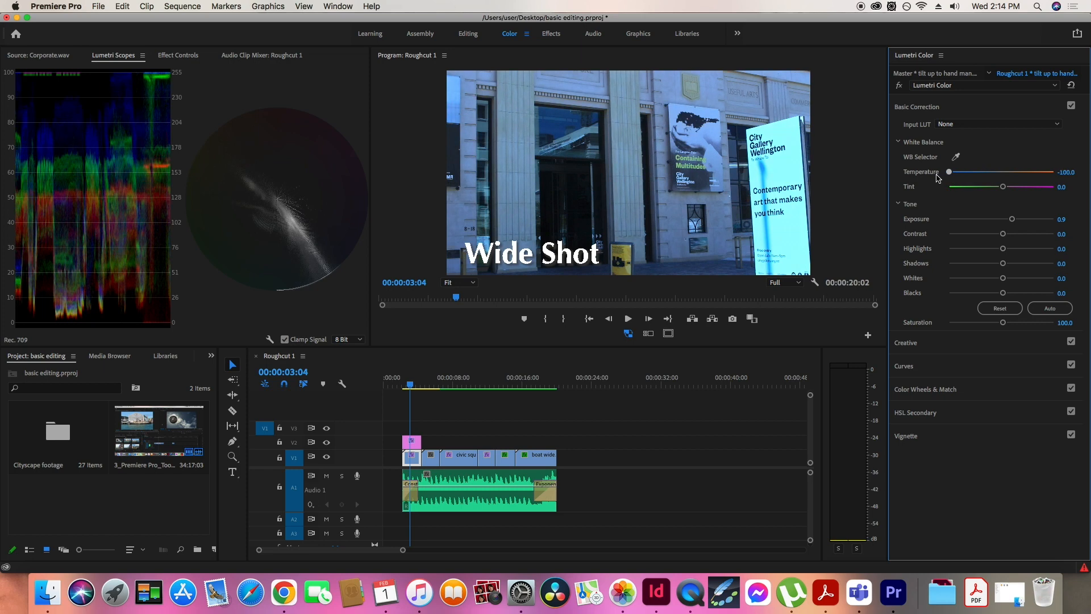
drag(938, 178, 1003, 195)
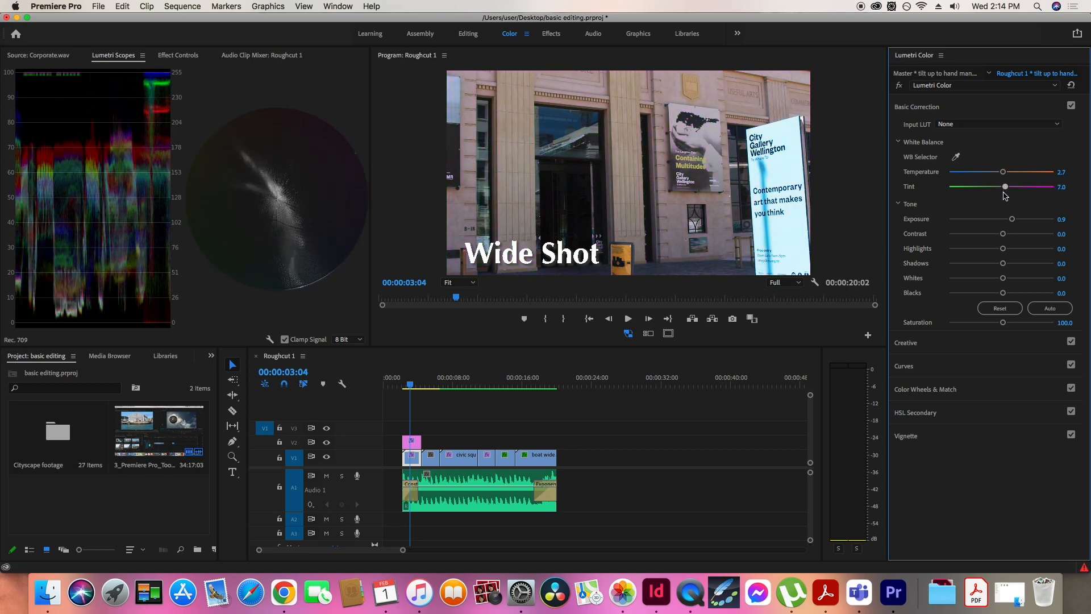
click(1063, 187)
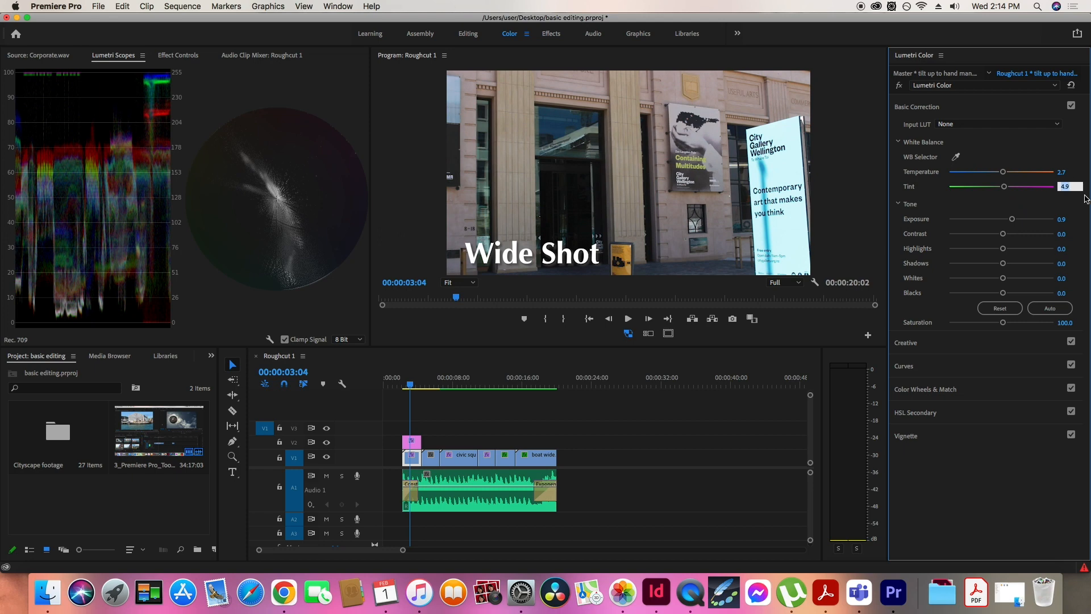
text(0)
key(Return)
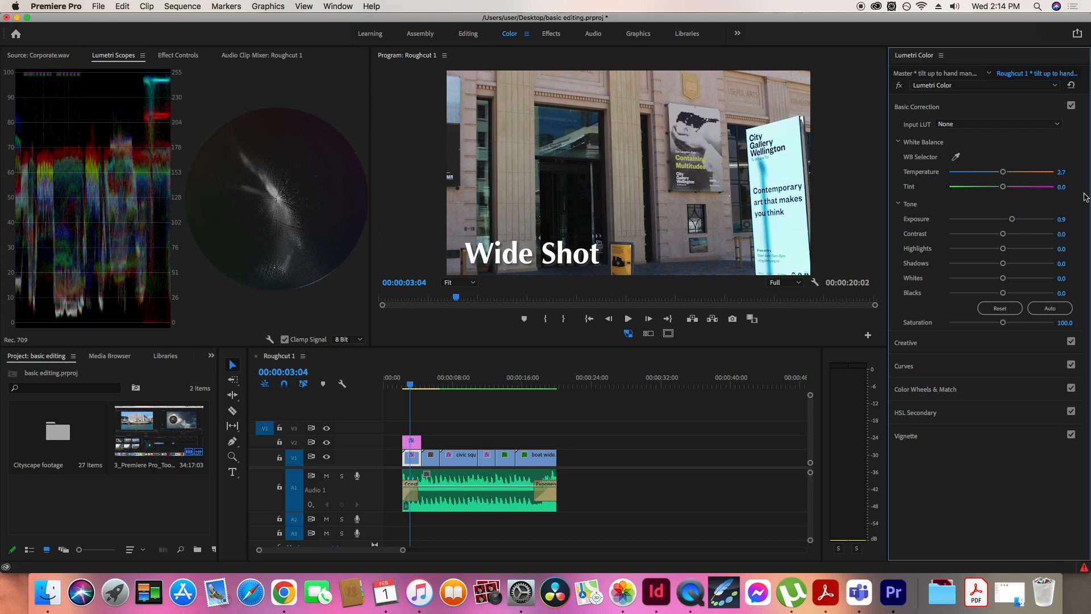
click(1068, 171)
text(0)
key(Return)
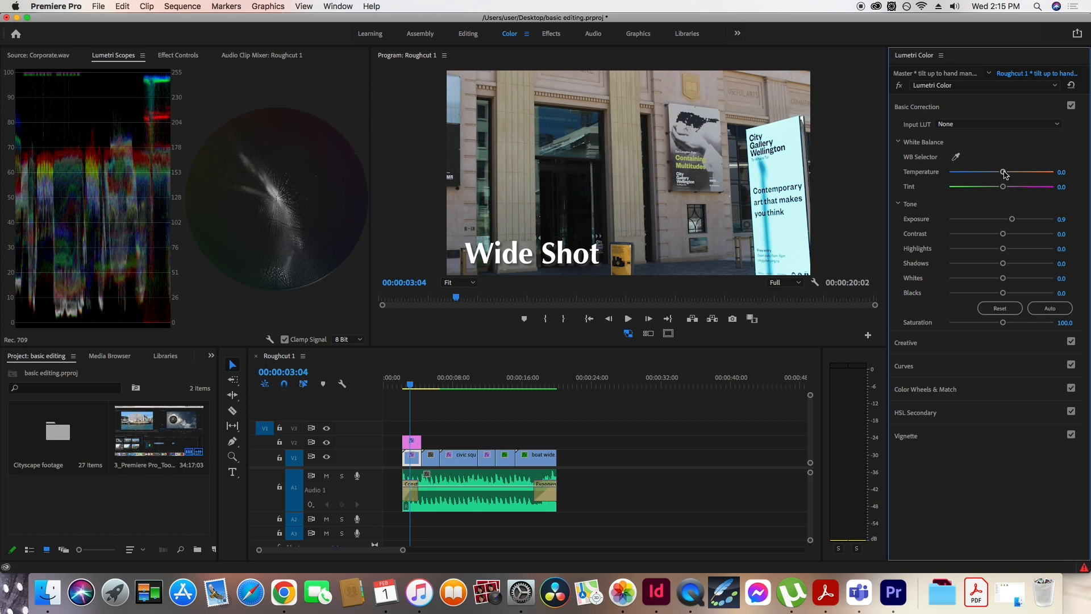
Cool the first clip's temperature to -100 and play into the boat clip to compare their colours
drag(1004, 172, 947, 170)
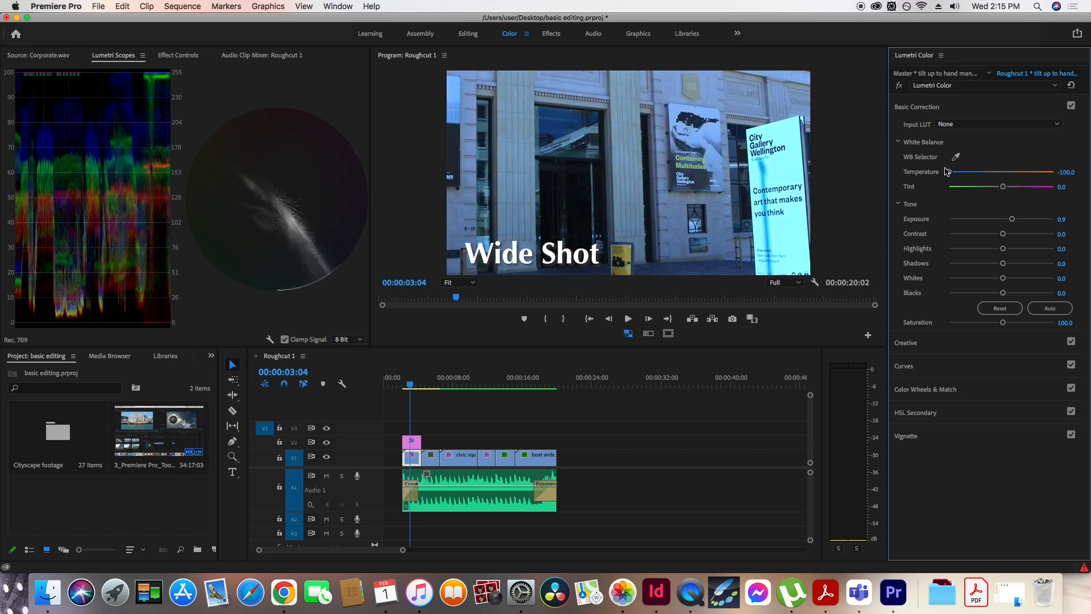
key(space)
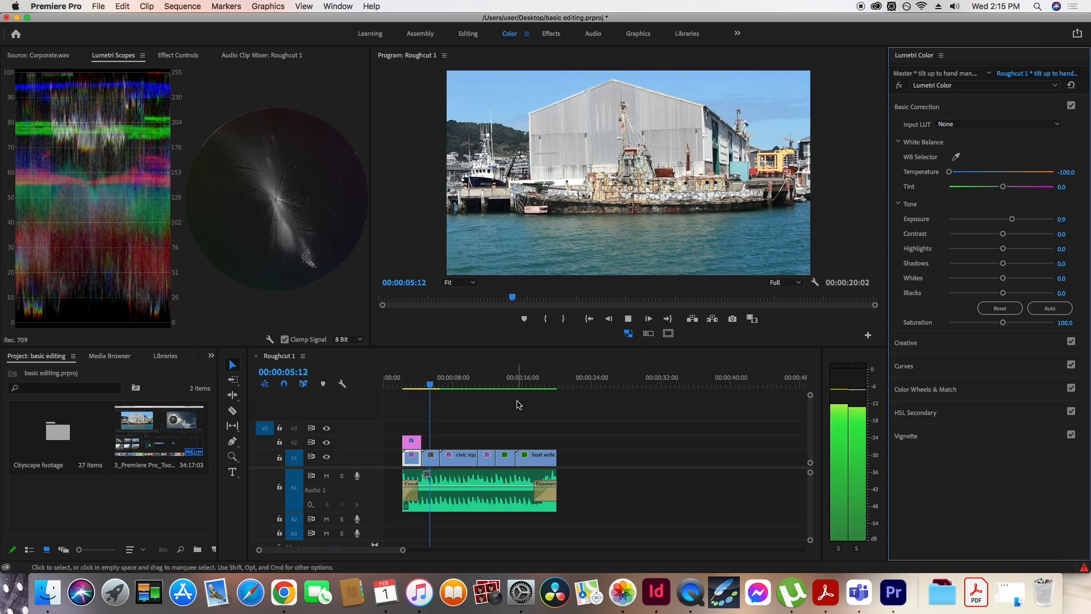
key(space)
Return to the first clip, try a temperature of -28.6, and reset the temperature to 0
click(409, 386)
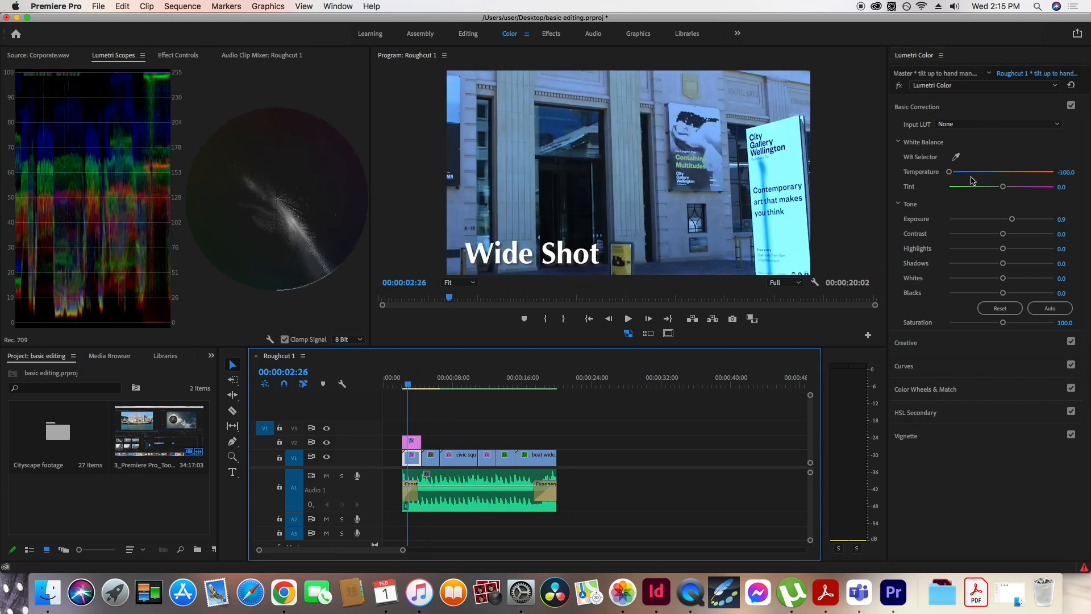
drag(949, 172, 986, 172)
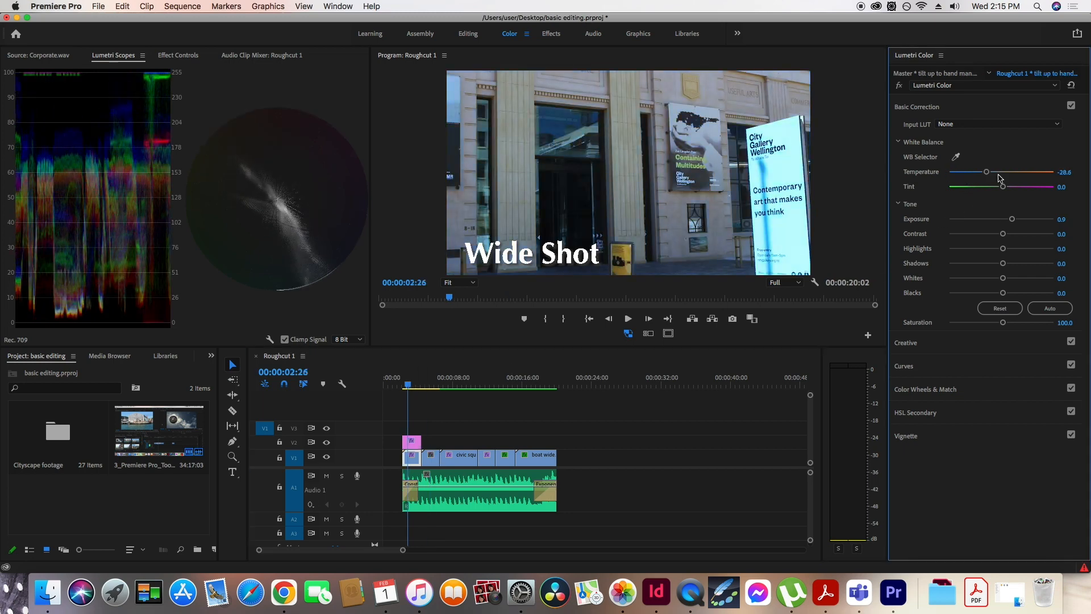
click(1070, 172)
text(0)
key(Return)
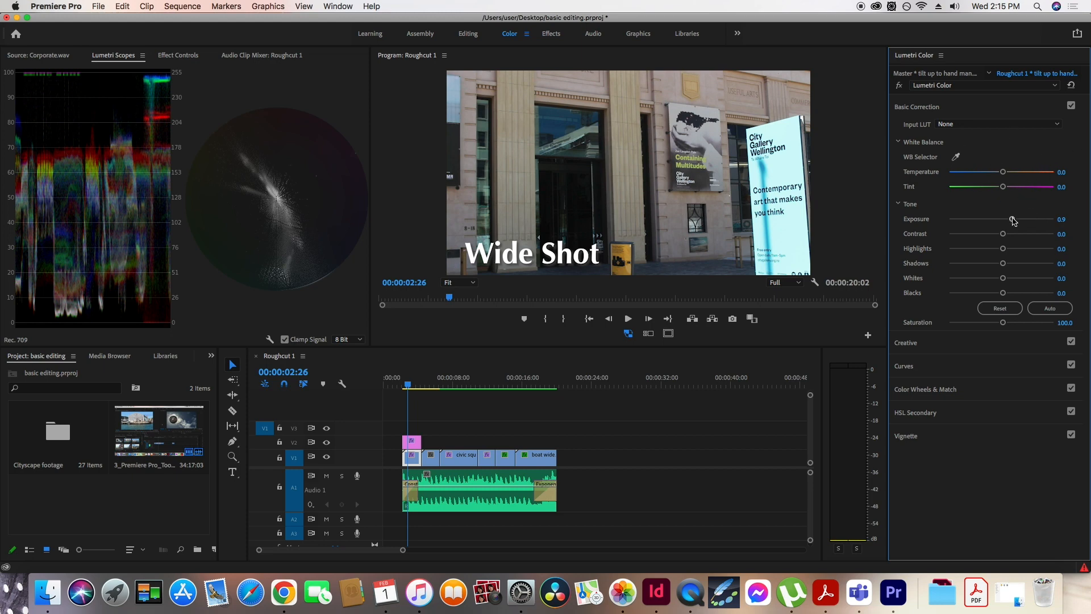
Lower the first clip's exposure to 0.1 and check the frame at 00:00:03:04
drag(1014, 221, 1002, 225)
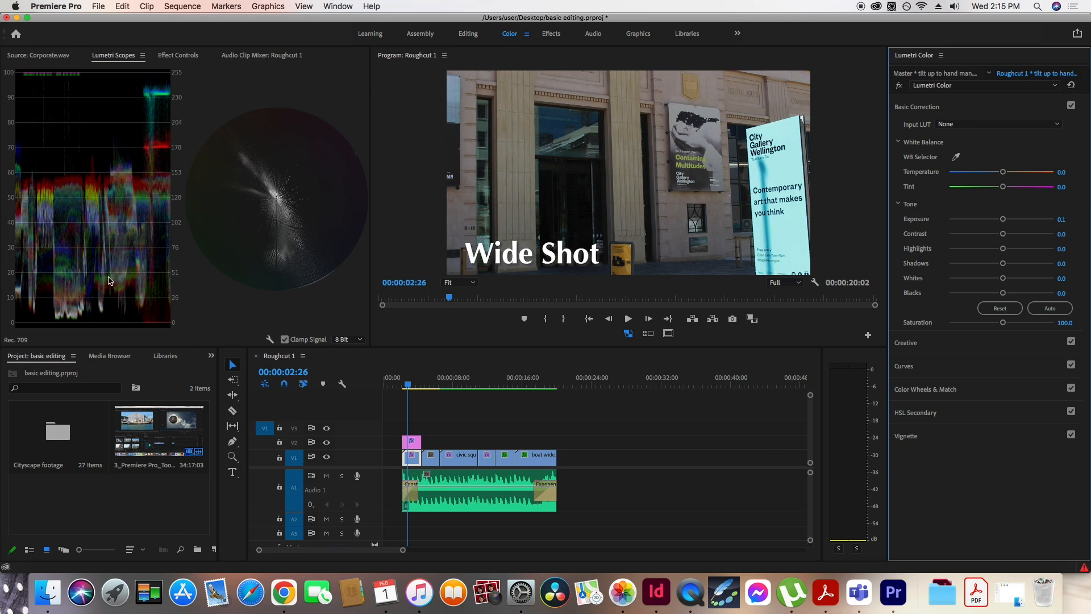
click(410, 386)
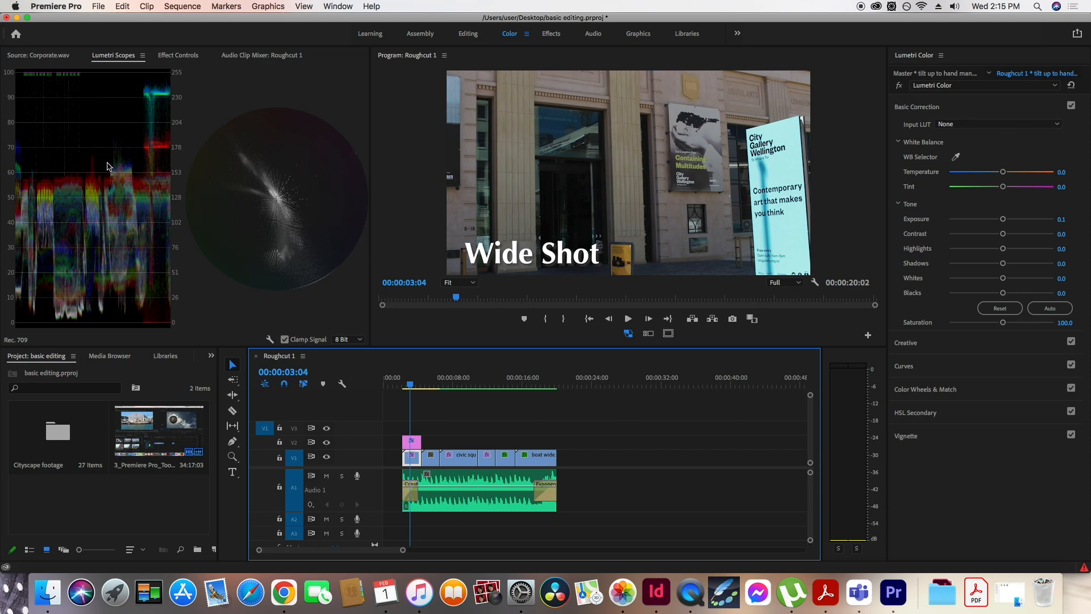
Move the playhead to 00:00:04:27 on the wide boat clip and set its highlights to 1.6
click(415, 386)
drag(415, 386, 427, 385)
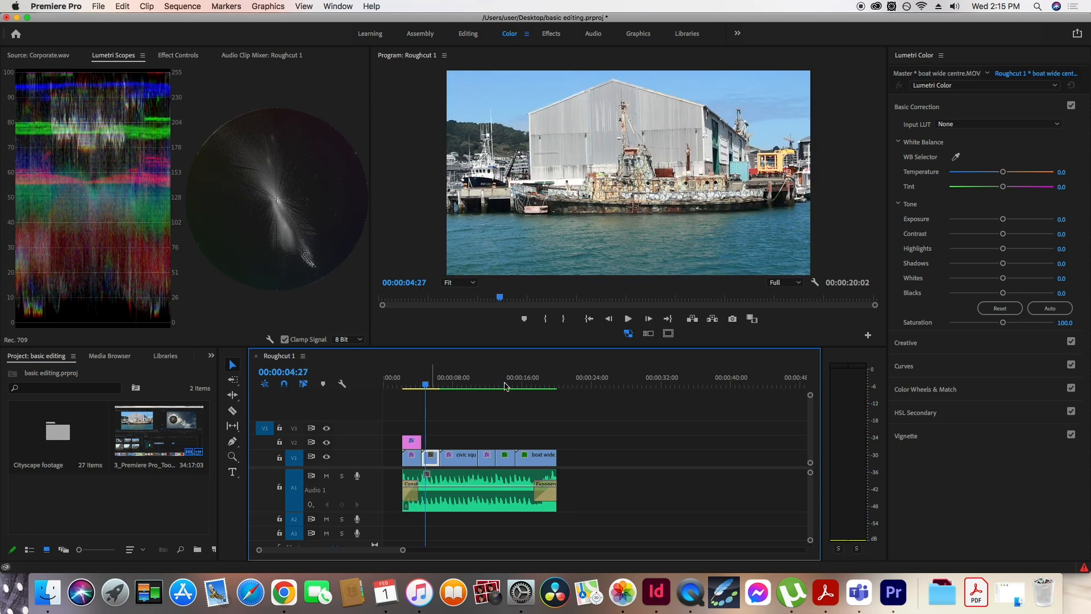
drag(1003, 248, 1002, 257)
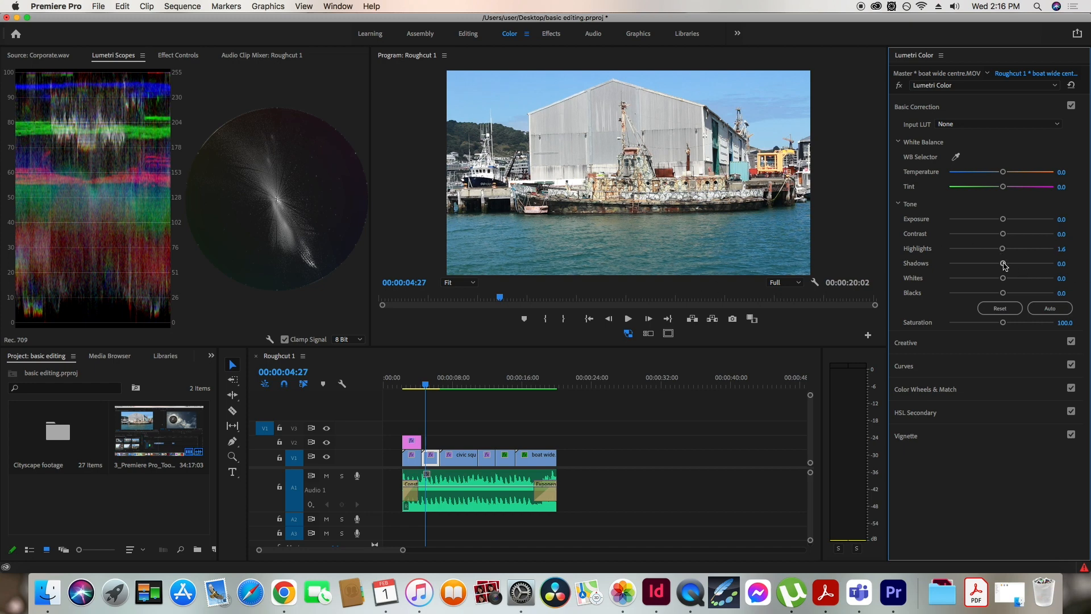
Try the wide boat clip's shadows at -100, set them to 1.6, and set contrast and highlights to 2.7
drag(1003, 265, 949, 266)
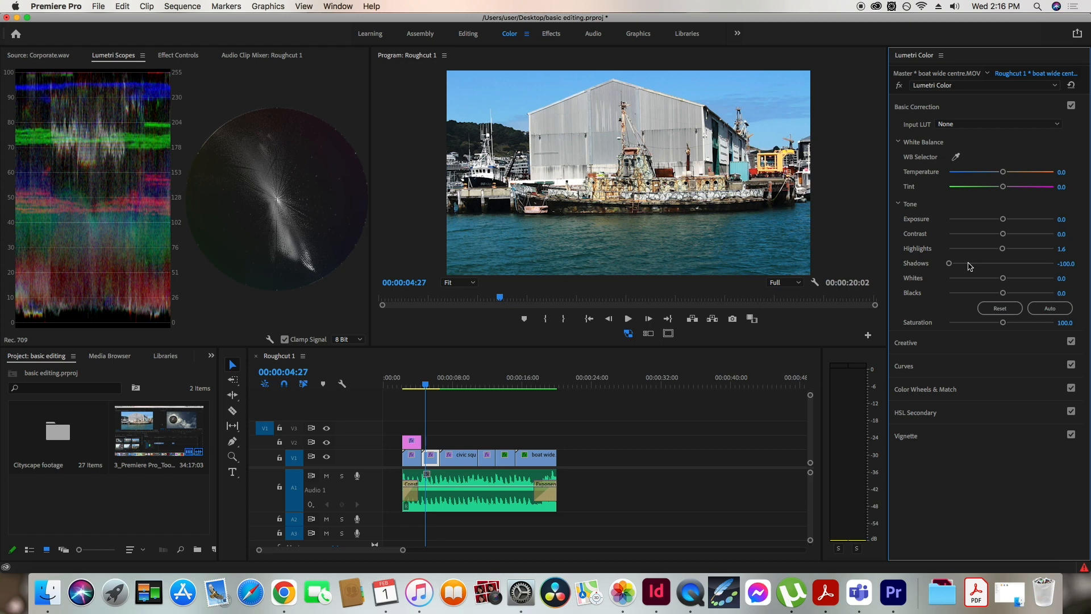
drag(948, 264, 1002, 251)
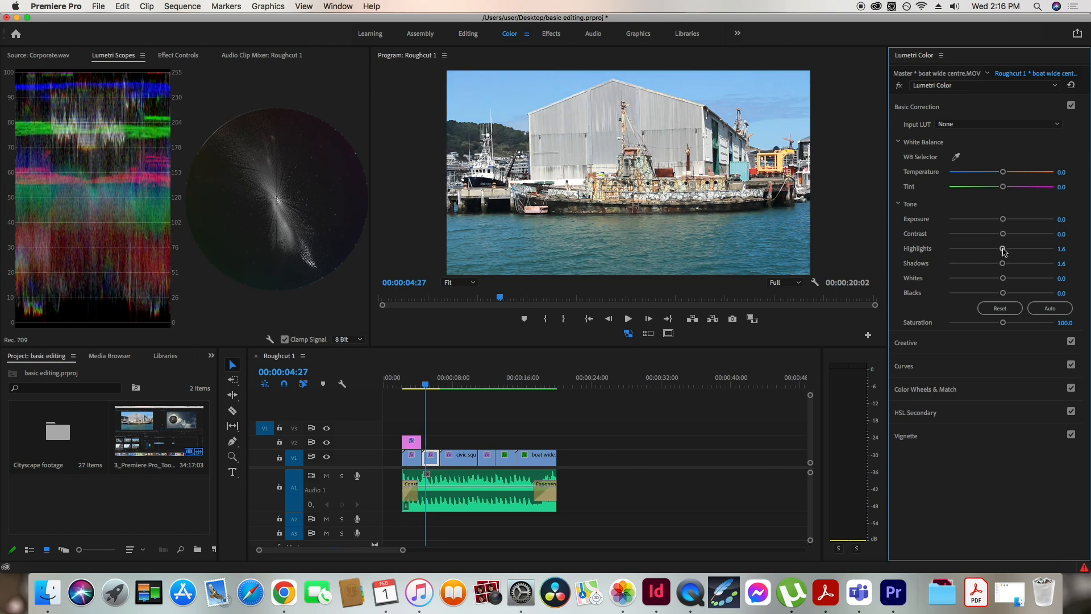
mouse_move(1002, 263)
mouse_down()
mouse_move(1055, 267)
mouse_move(1002, 267)
mouse_up()
mouse_move(1003, 251)
mouse_down()
mouse_move(939, 250)
mouse_move(1055, 235)
mouse_move(937, 236)
mouse_move(1054, 240)
mouse_move(1003, 239)
mouse_up()
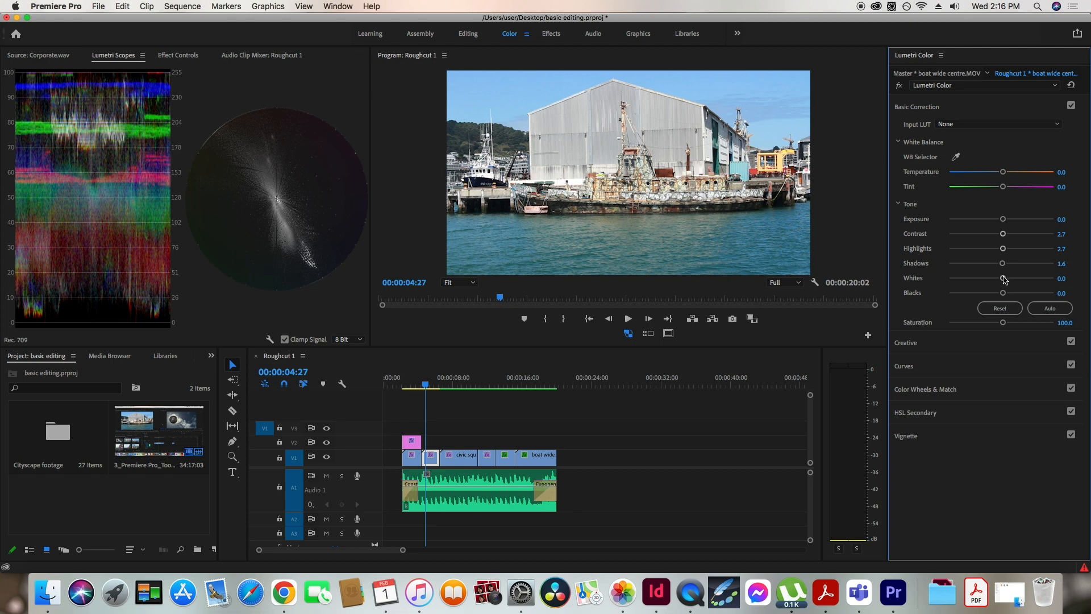
Test the boat clip's whites up to 100 and blacks at -100, settling on whites of 3.8 and blacks of 5.9
drag(1004, 278, 1004, 280)
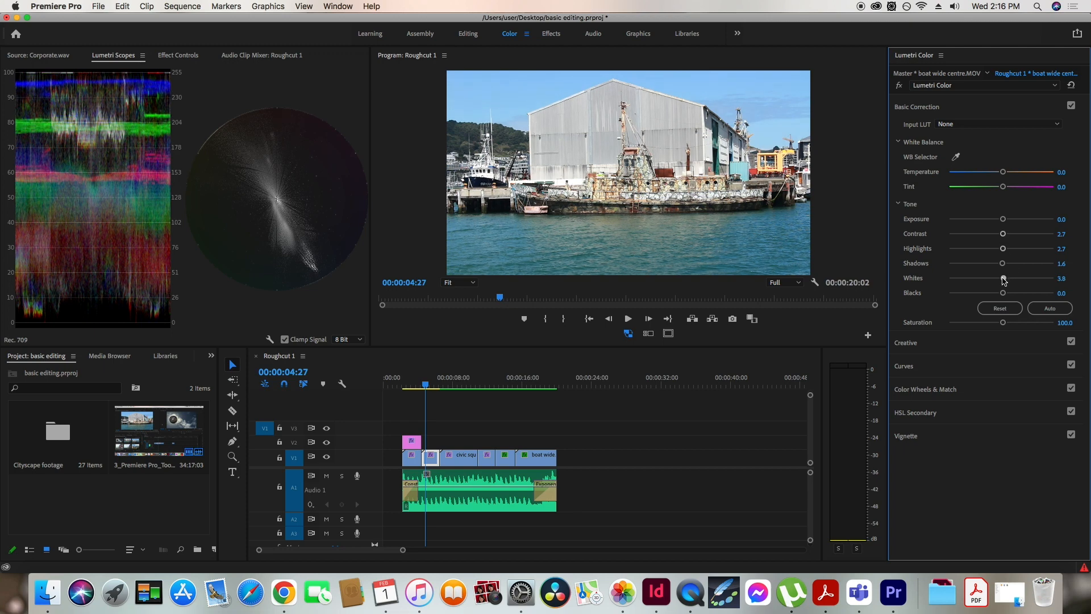
drag(1004, 279, 1064, 279)
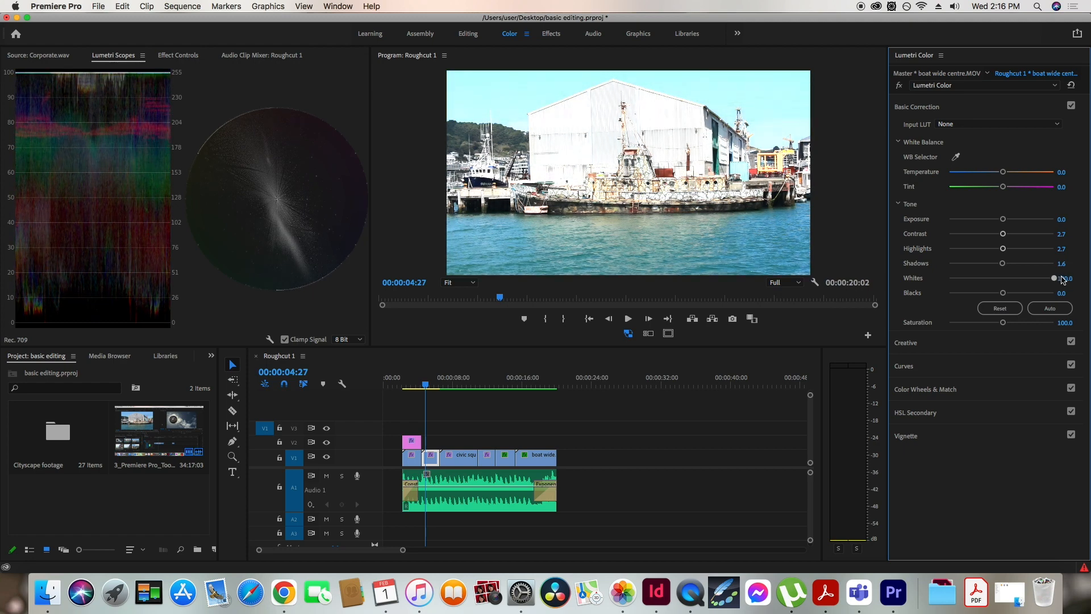
drag(1062, 277, 1043, 279)
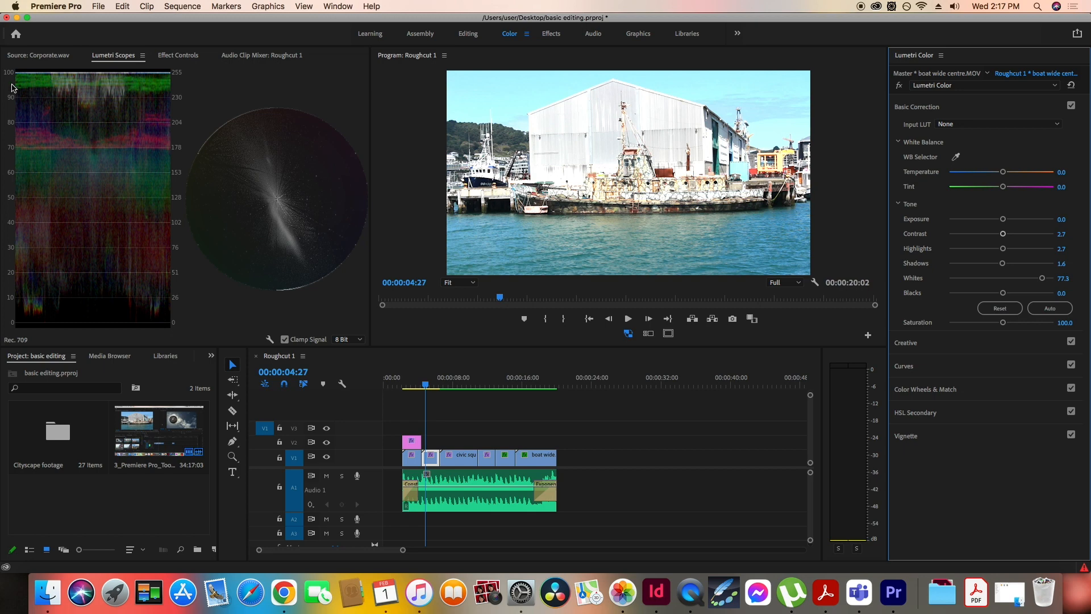
drag(1042, 278, 1005, 284)
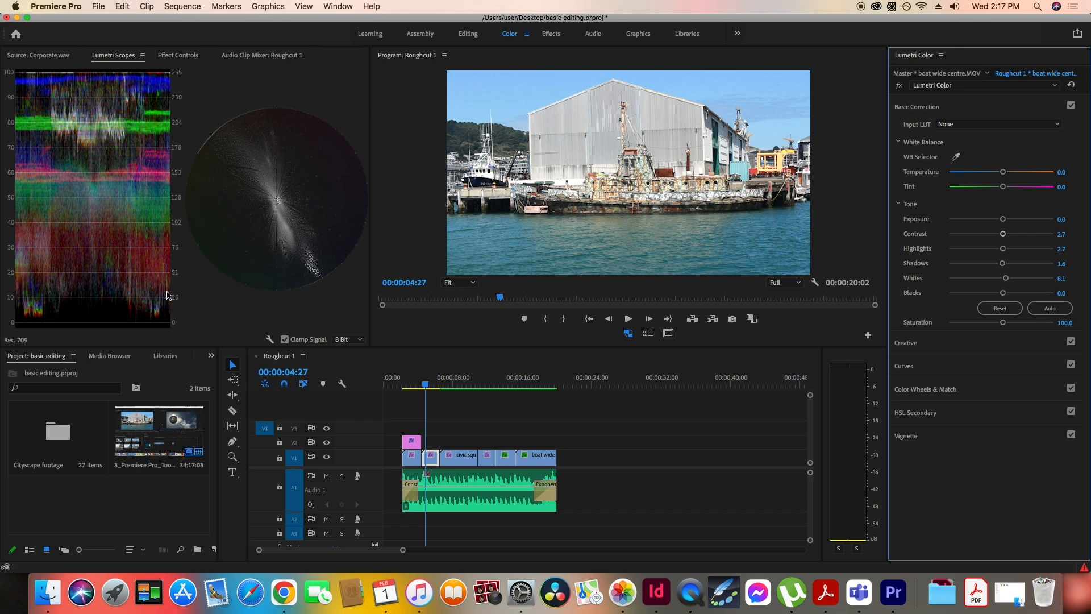
drag(1006, 278, 1070, 277)
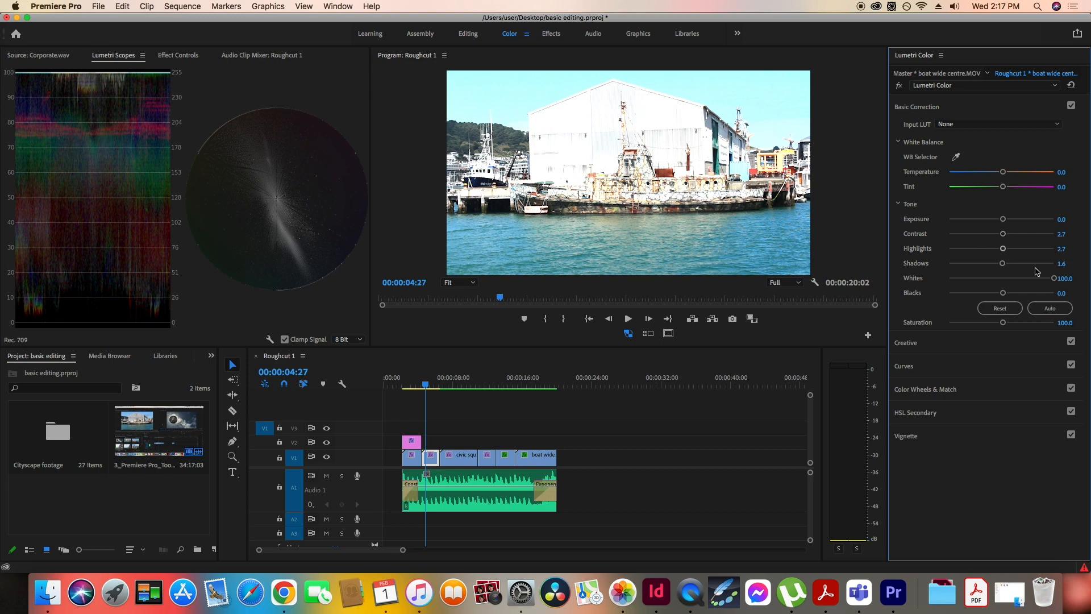
drag(1055, 280, 948, 298)
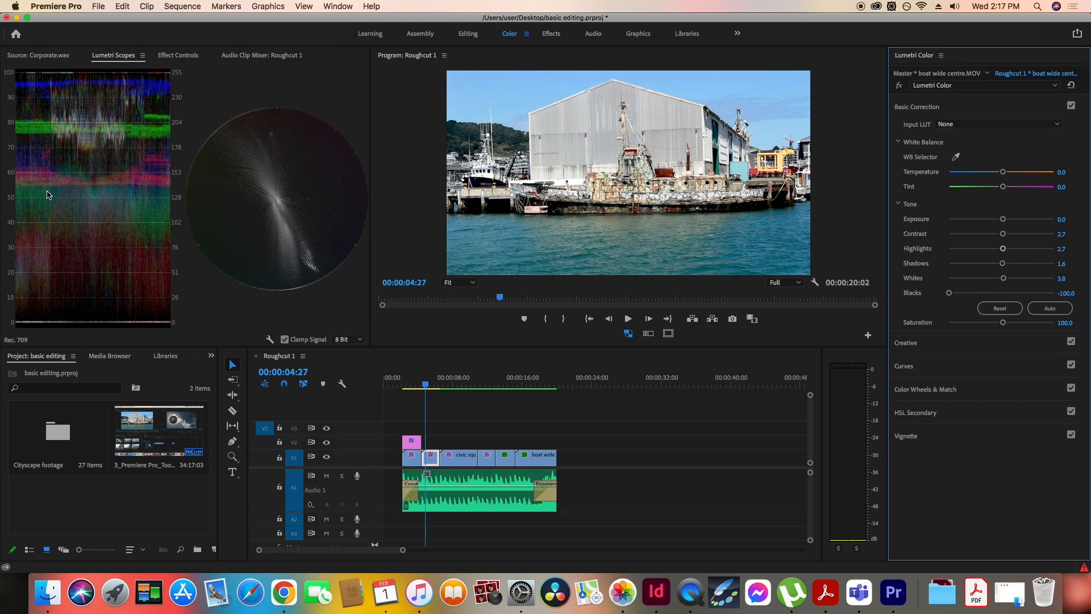
drag(949, 293, 1005, 294)
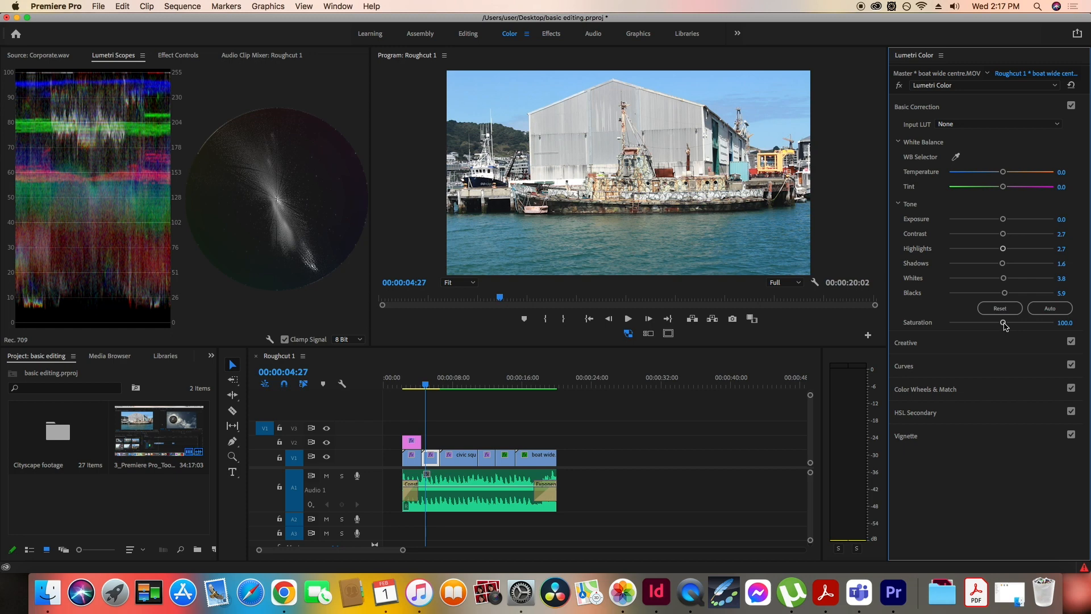
Desaturate the boat clip fully to 0 and restore its saturation to 100
drag(1004, 322, 934, 325)
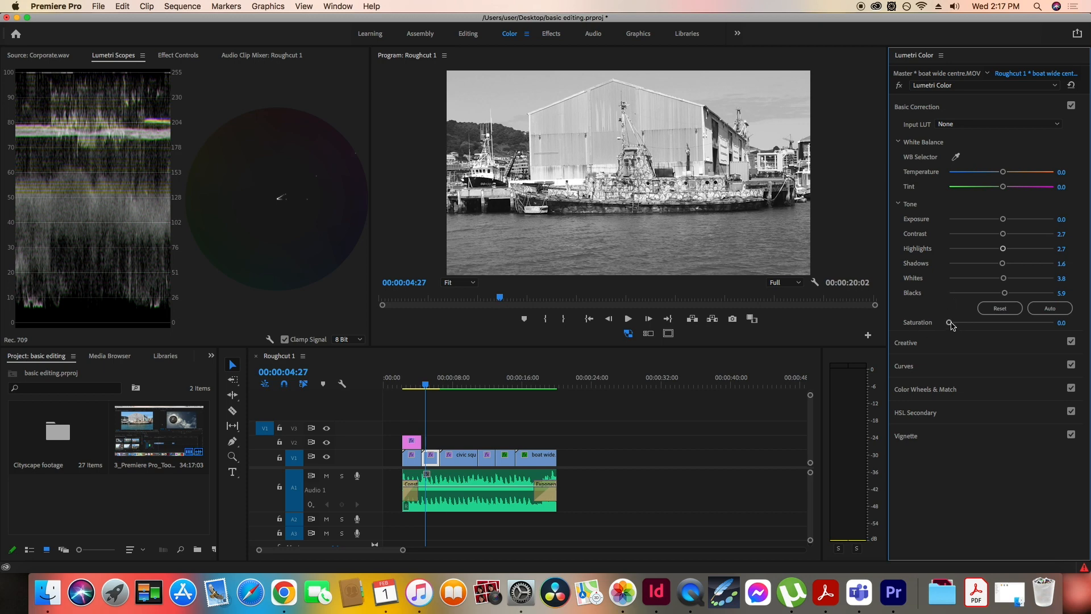
drag(949, 322, 1002, 324)
click(1066, 322)
text(100)
key(Return)
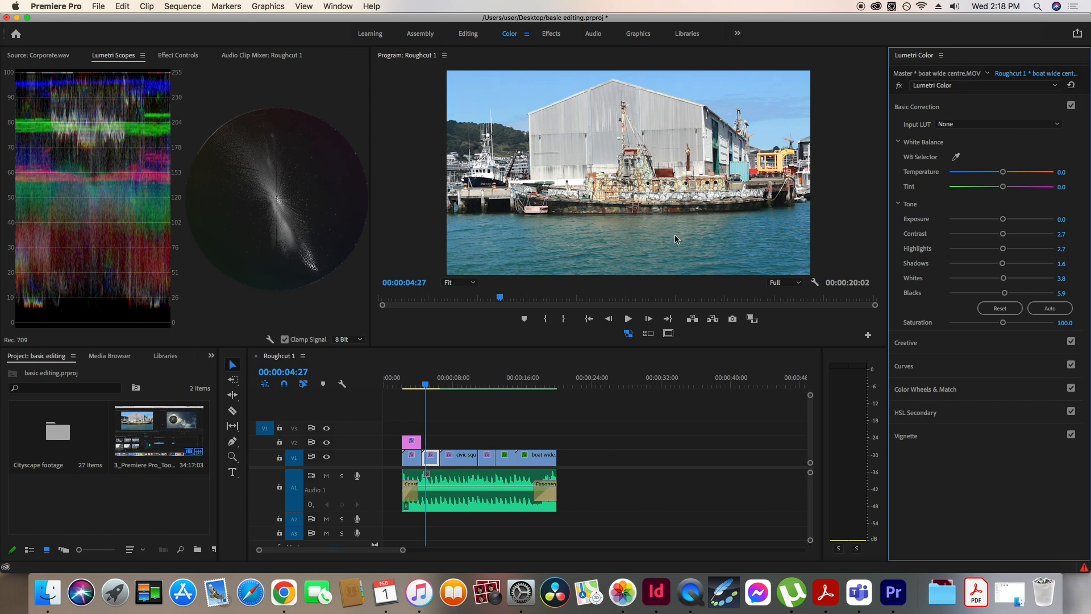
Move the playhead to 00:00:05:01 on the boat clip and apply automatic tone correction
click(427, 387)
mouse_move(427, 387)
mouse_down()
mouse_move(452, 386)
mouse_move(420, 392)
mouse_move(429, 389)
mouse_up()
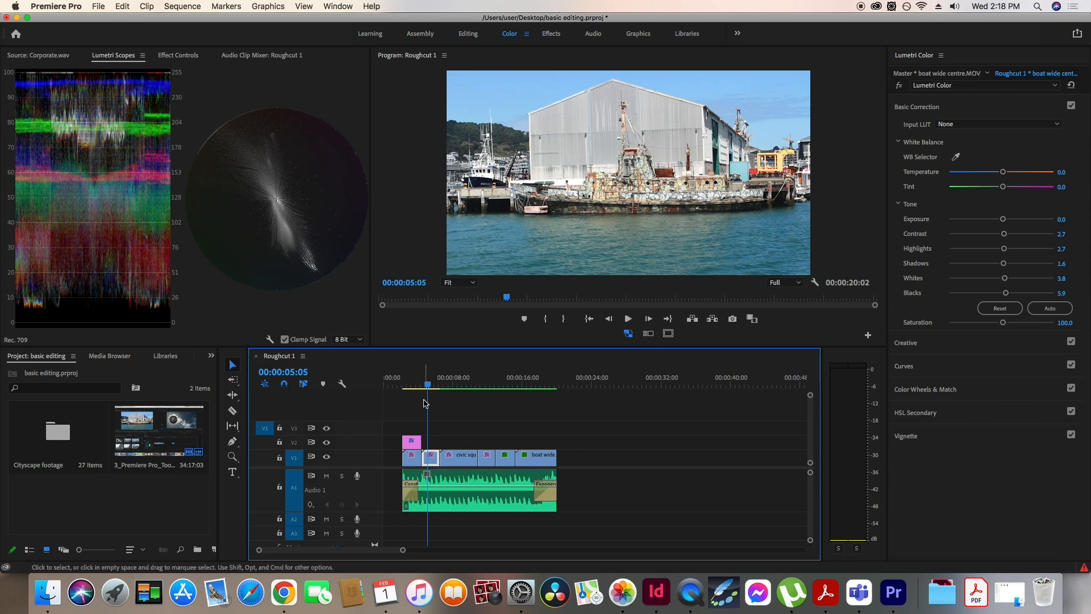
mouse_move(428, 385)
mouse_down()
mouse_move(417, 386)
mouse_move(429, 390)
mouse_up()
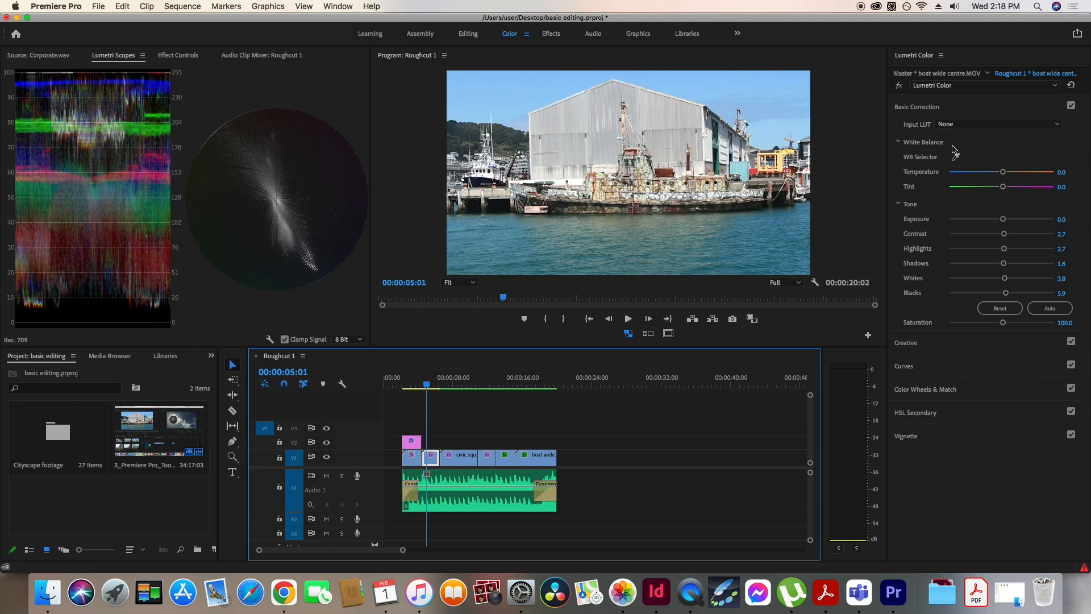
click(1053, 309)
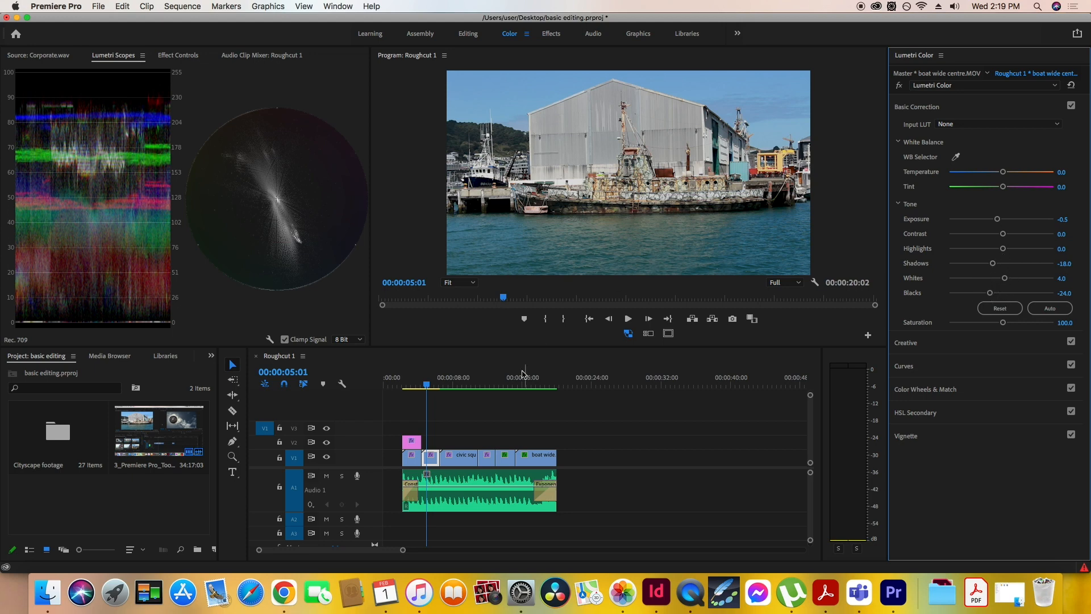
Auto-correct the tone of the civic square clip at 00:00:07:16 and set its exposure to 0.0
click(443, 387)
drag(442, 387, 449, 387)
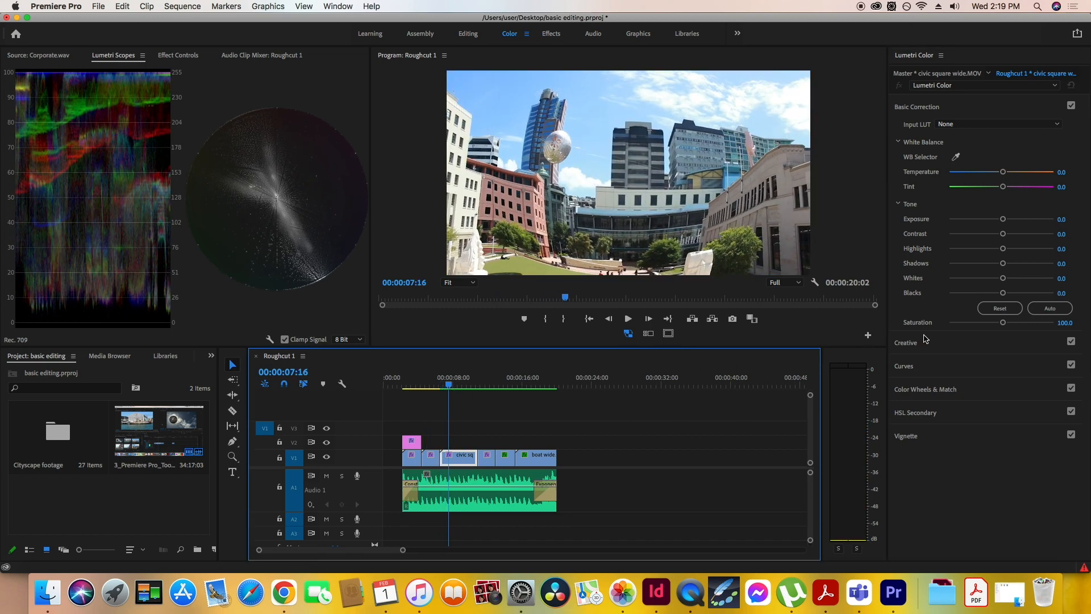
click(1049, 308)
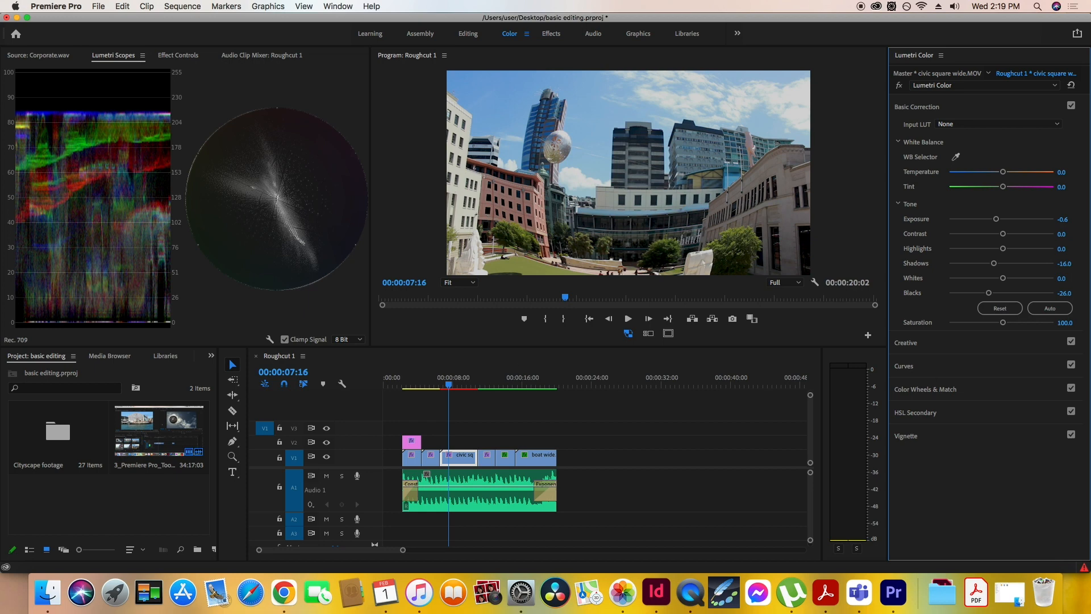
drag(996, 219, 1002, 220)
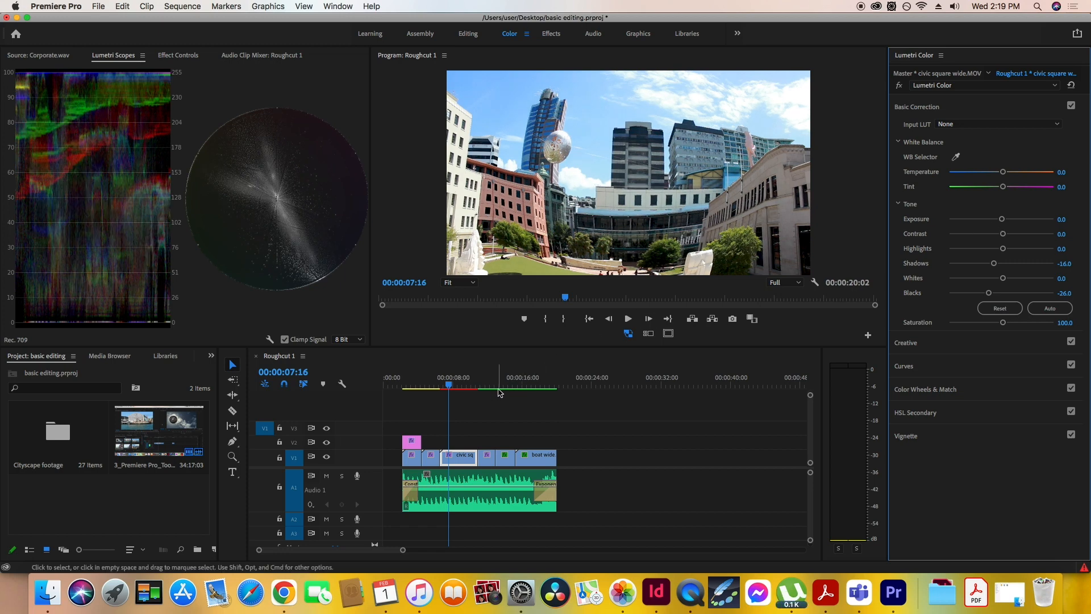
Check the corrected civic square clip at 00:00:09:03 and 00:00:10:06
click(463, 388)
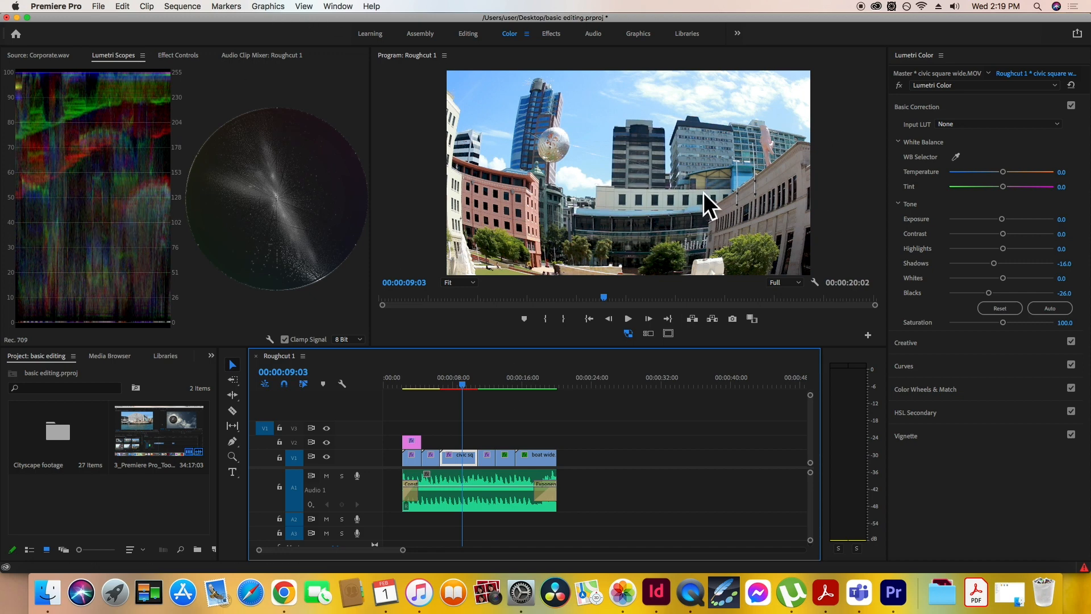
mouse_move(287, 17)
mouse_down()
mouse_move(1090, 31)
mouse_move(267, 12)
mouse_up()
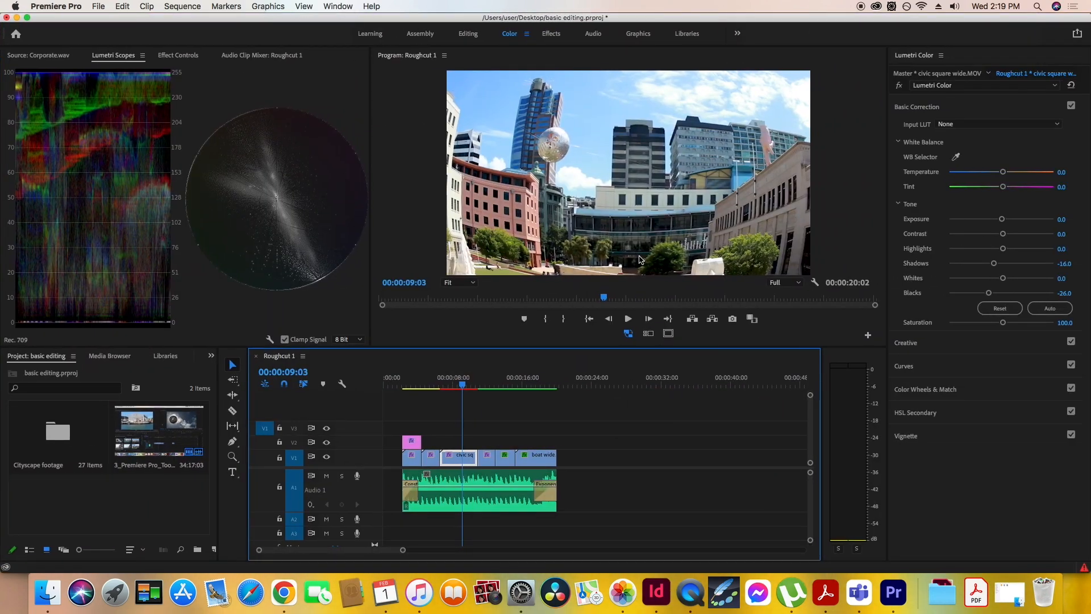
drag(463, 385, 474, 389)
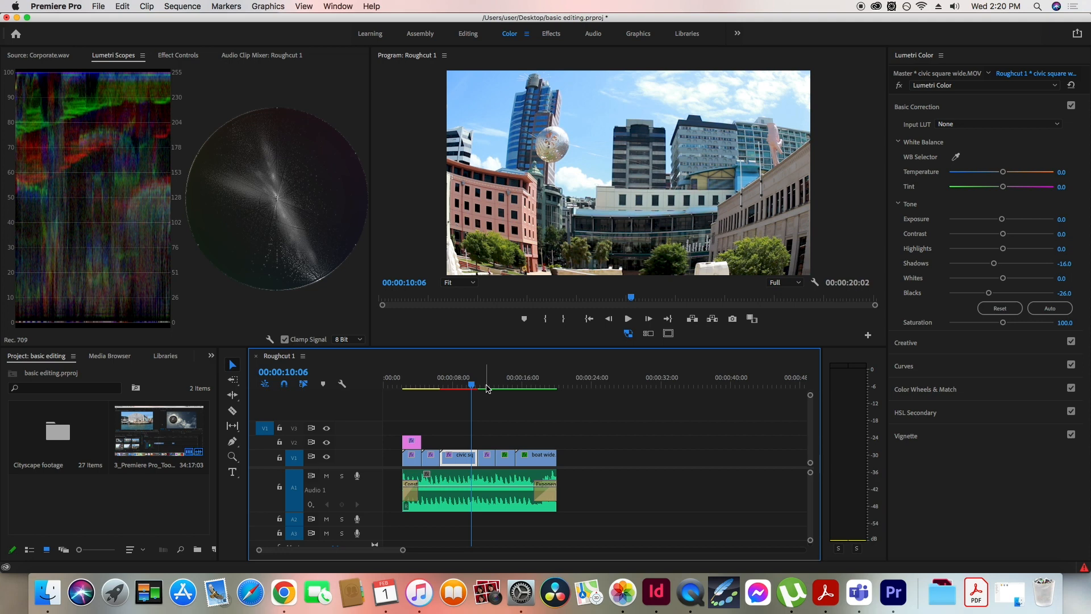
Auto-correct the tone of the brick fence clip at 00:00:11:21 and set its exposure to -0.1
click(487, 388)
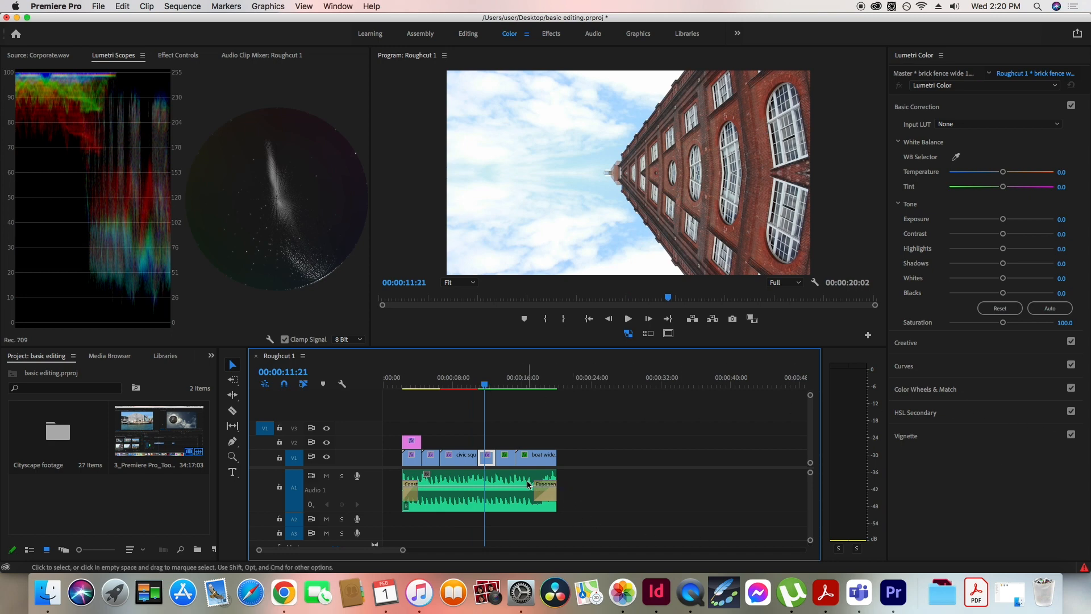
click(1058, 313)
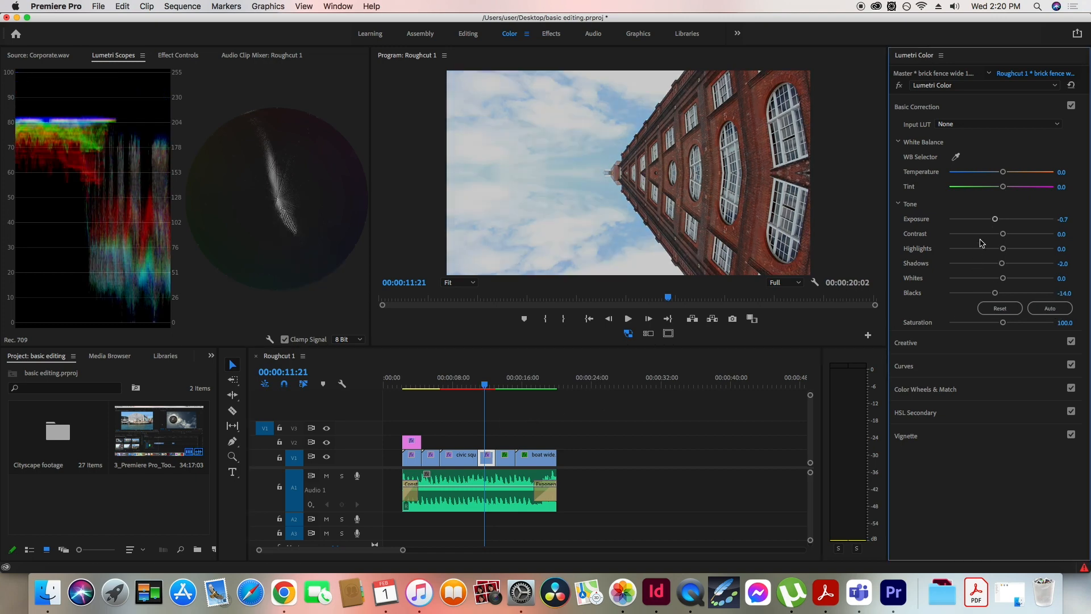
drag(996, 219, 1001, 221)
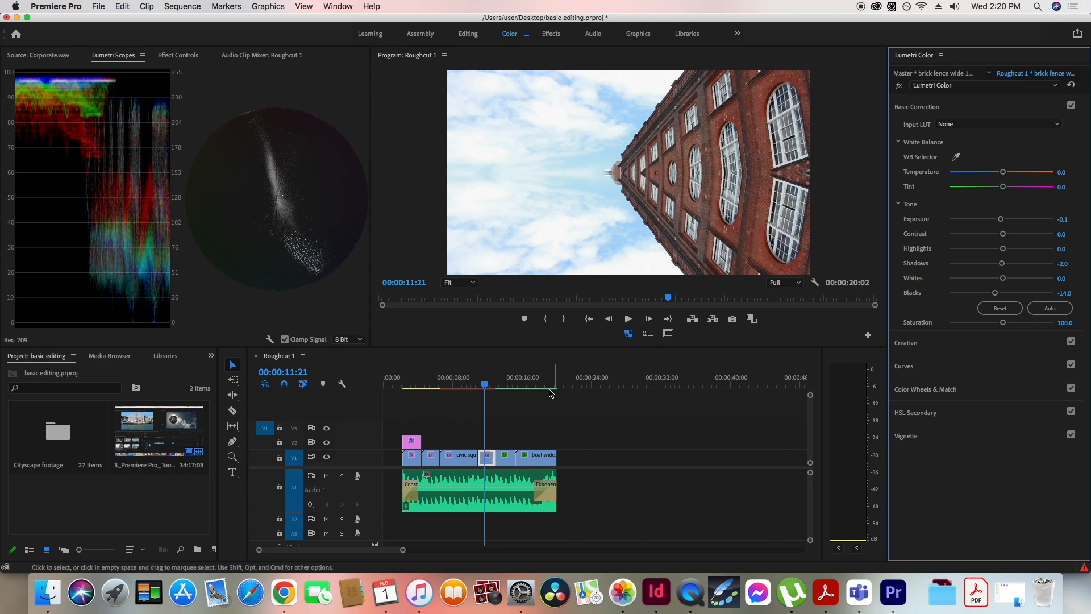
Compare the twirled ball clip with the boat clip by viewing frames 00:00:14:06, 00:00:04:19 and 00:00:14:20
click(508, 387)
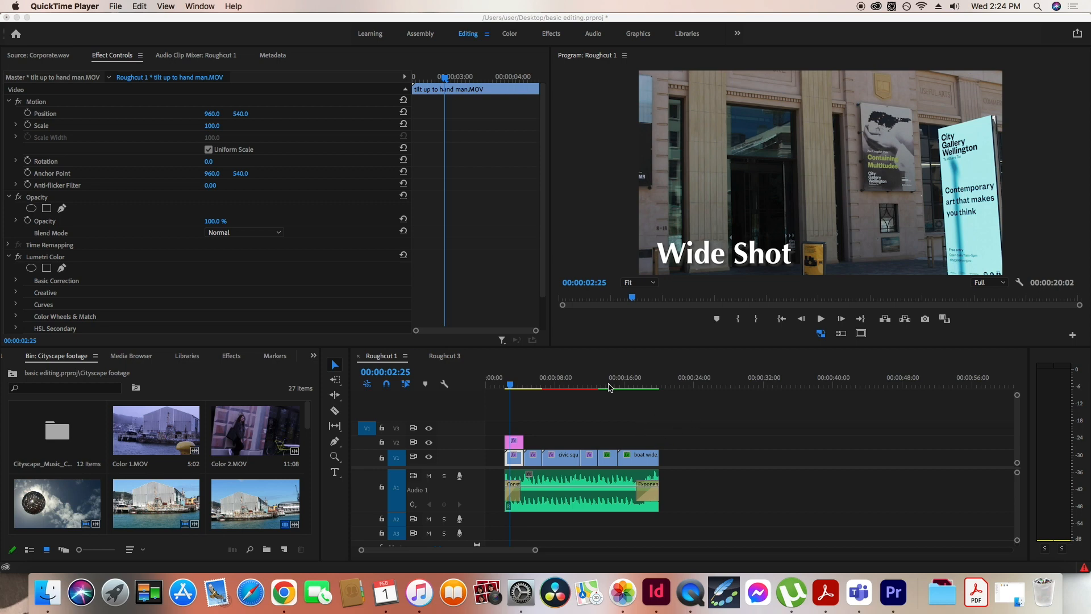
click(610, 386)
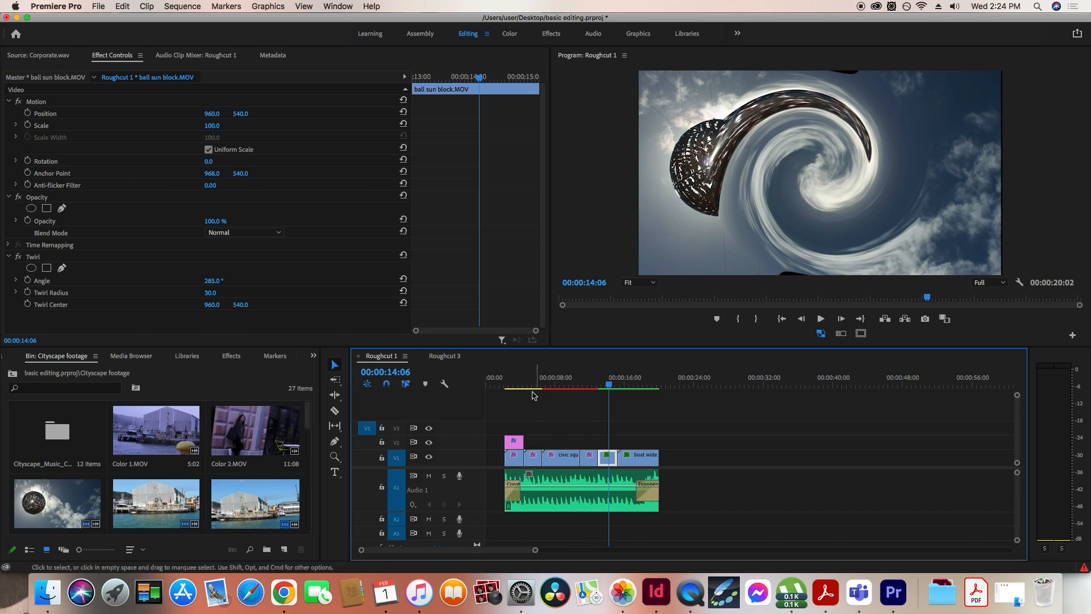
click(533, 386)
drag(532, 388, 527, 390)
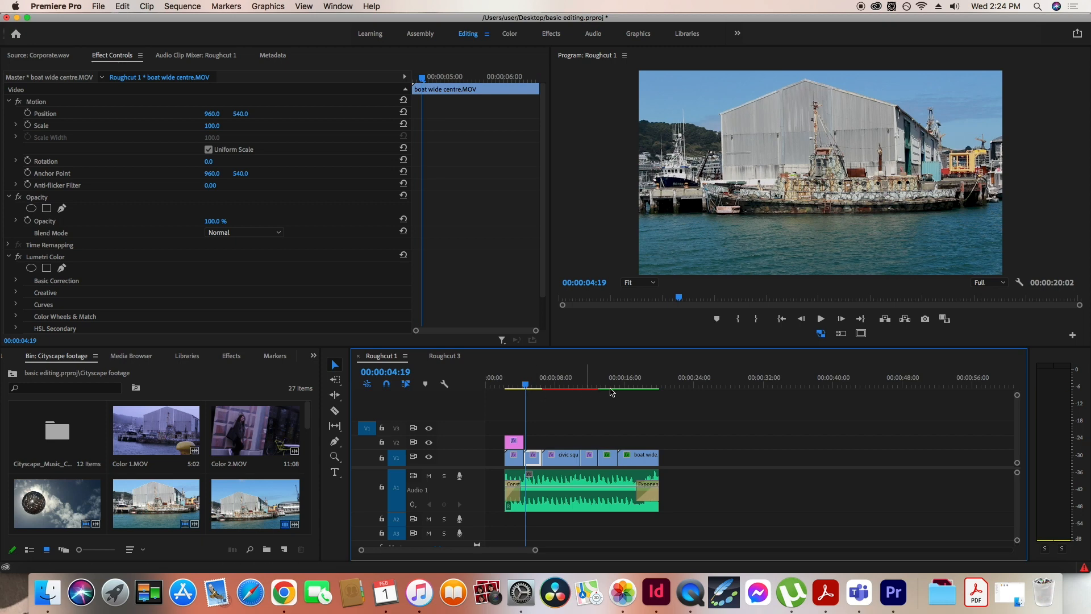
mouse_move(608, 389)
mouse_down()
mouse_move(637, 389)
mouse_move(613, 389)
mouse_up()
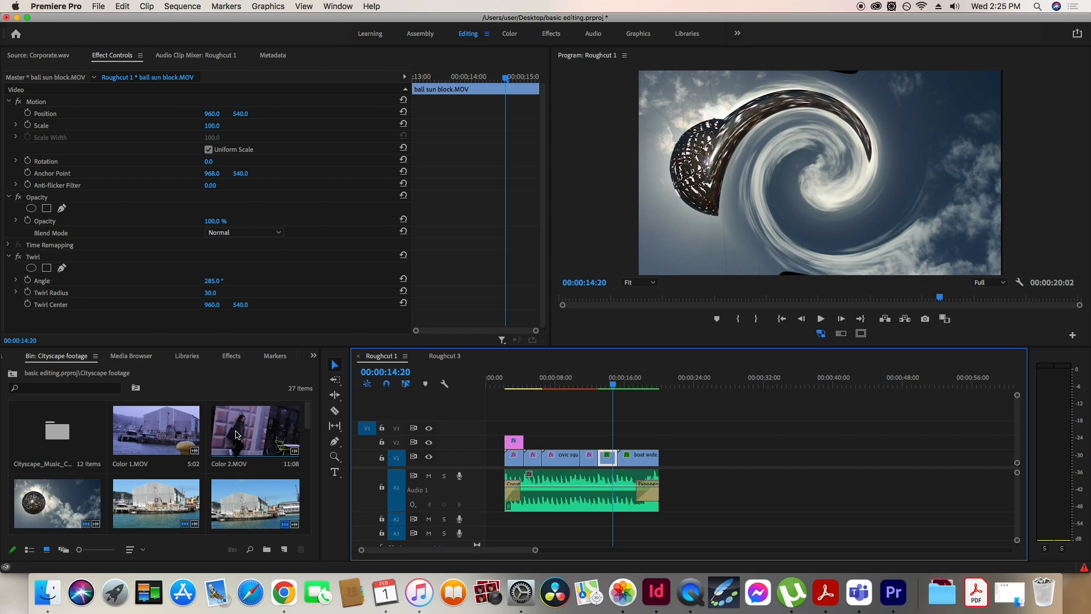
Preview Color 2.MOV from the Cityscape footage bin, place it on V1 after a gap behind the last clip, and view it at 00:00:24:00
double_click(241, 435)
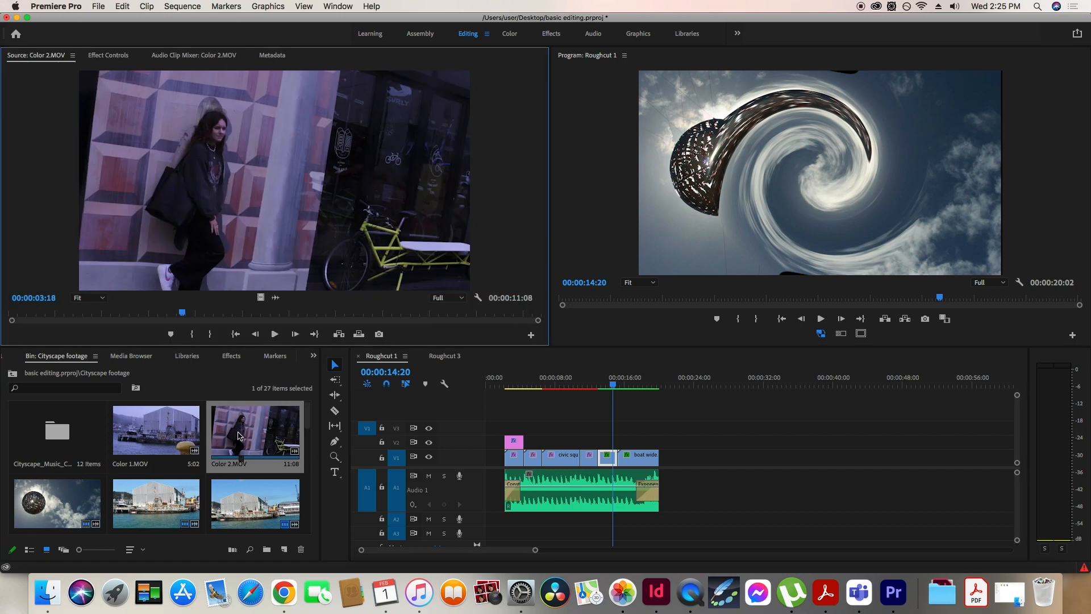
drag(166, 320, 108, 317)
key(space)
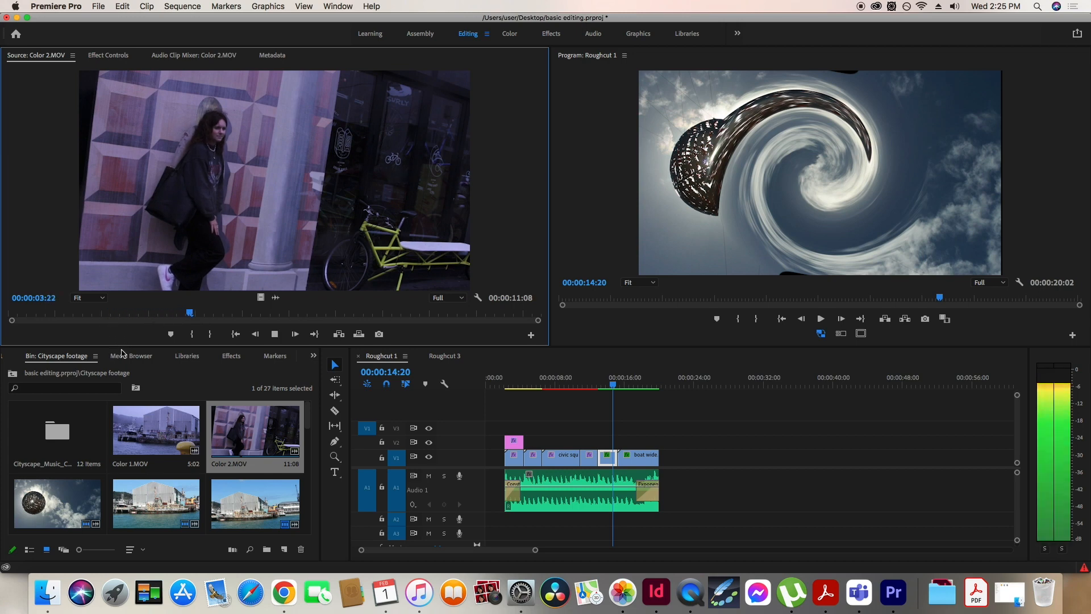
key(space)
drag(278, 233, 687, 466)
click(694, 385)
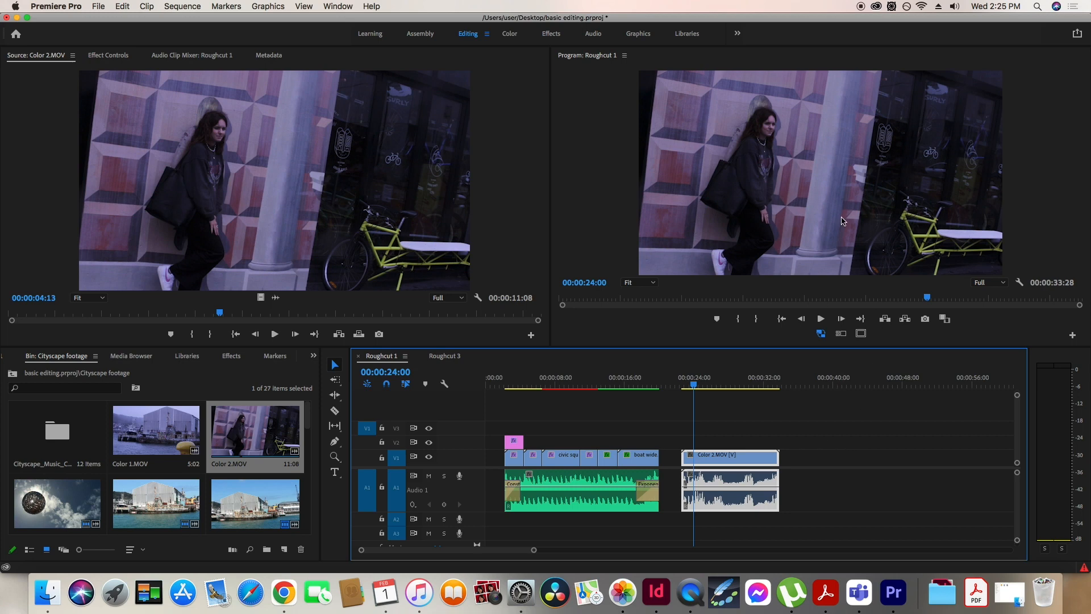
Turn off linked selection and delete only the audio of the Color 2.MOV clip
click(727, 412)
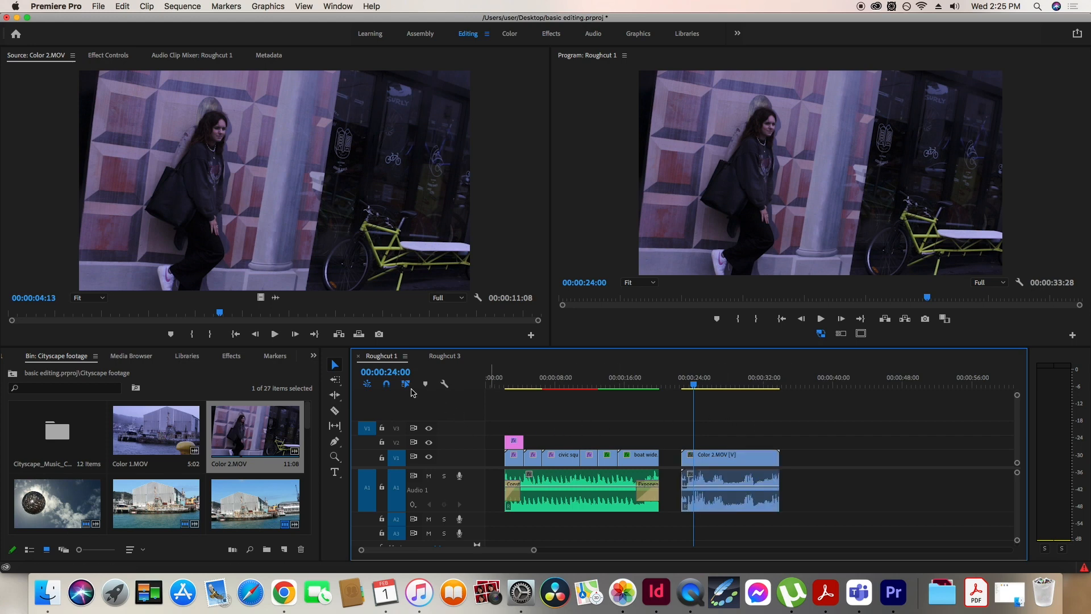
click(746, 480)
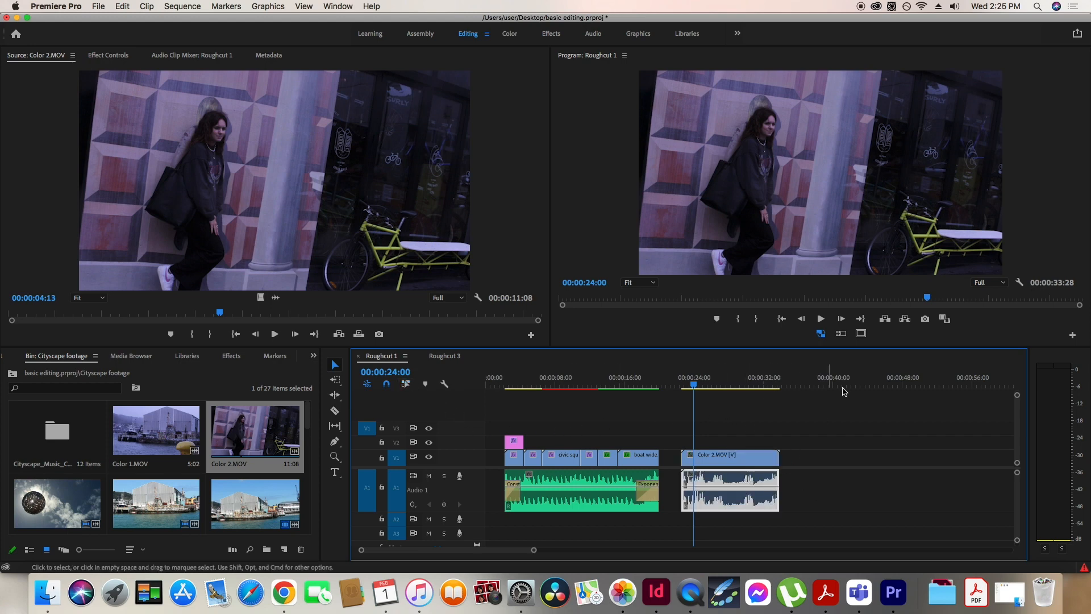
key(Delete)
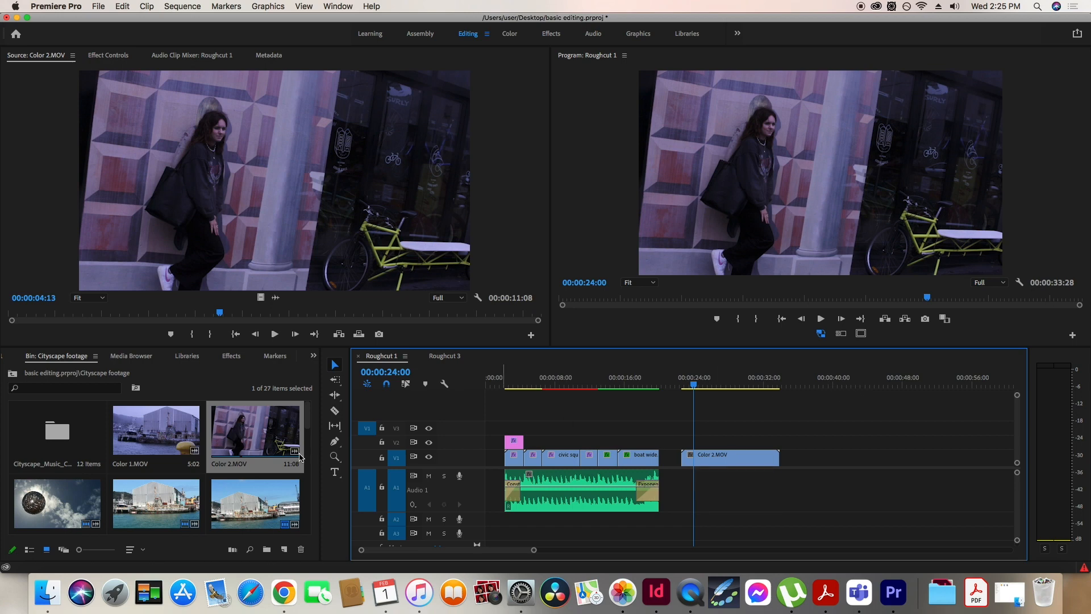
Open Color 1.MOV in the source view and place it on V1 just after the Color 2.MOV clip
double_click(151, 433)
drag(151, 433, 794, 457)
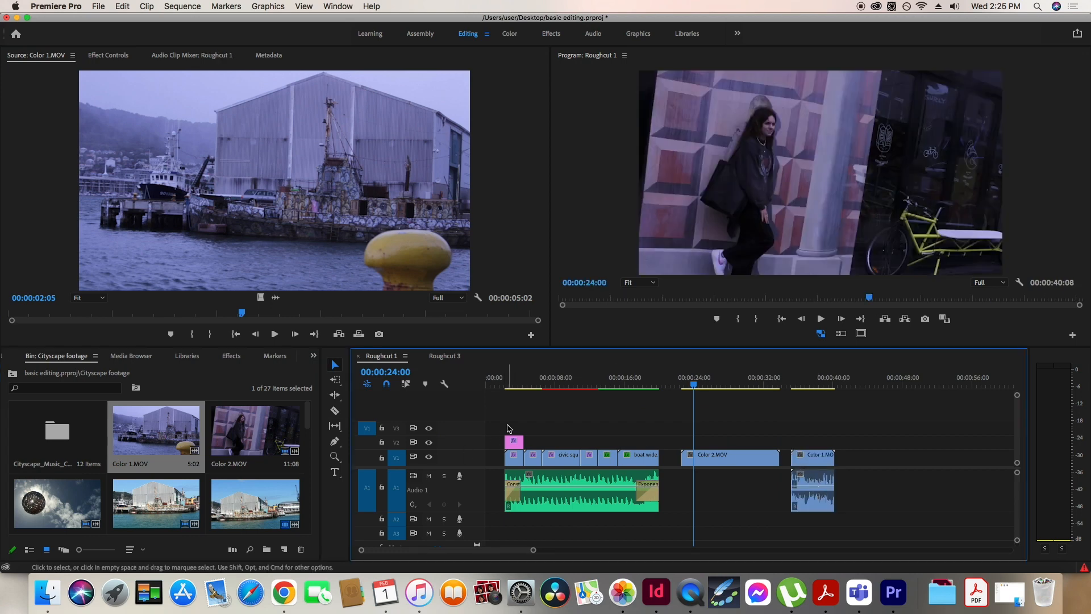
Delete only the audio of the Color 1.MOV clip in the timeline
click(820, 481)
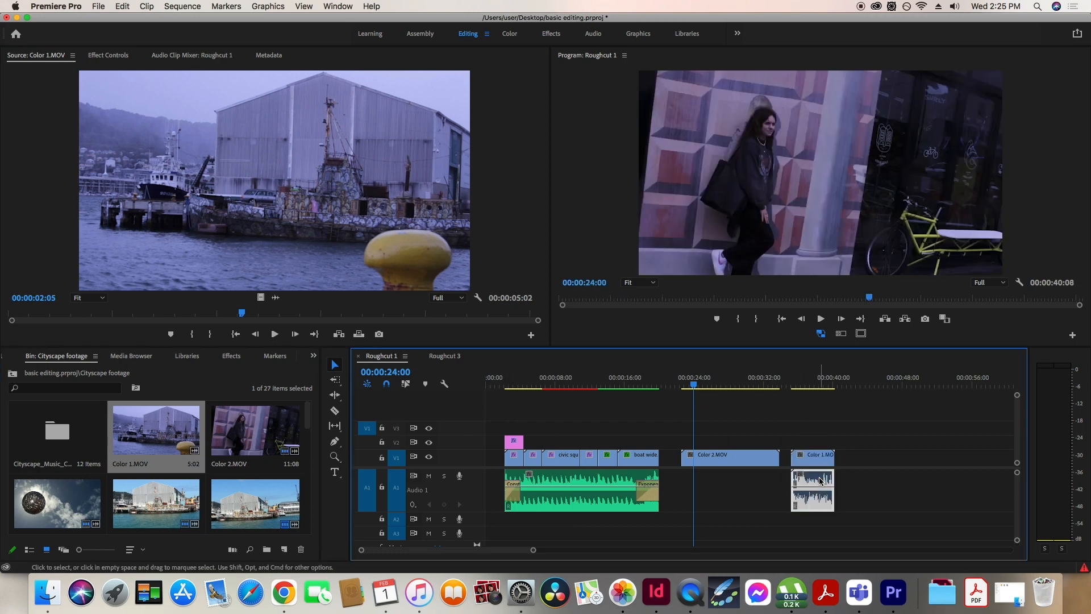
key(Delete)
View Color 2.MOV at 00:00:26:03 and open its Basic Correction settings in the Color workspace
drag(718, 385, 713, 384)
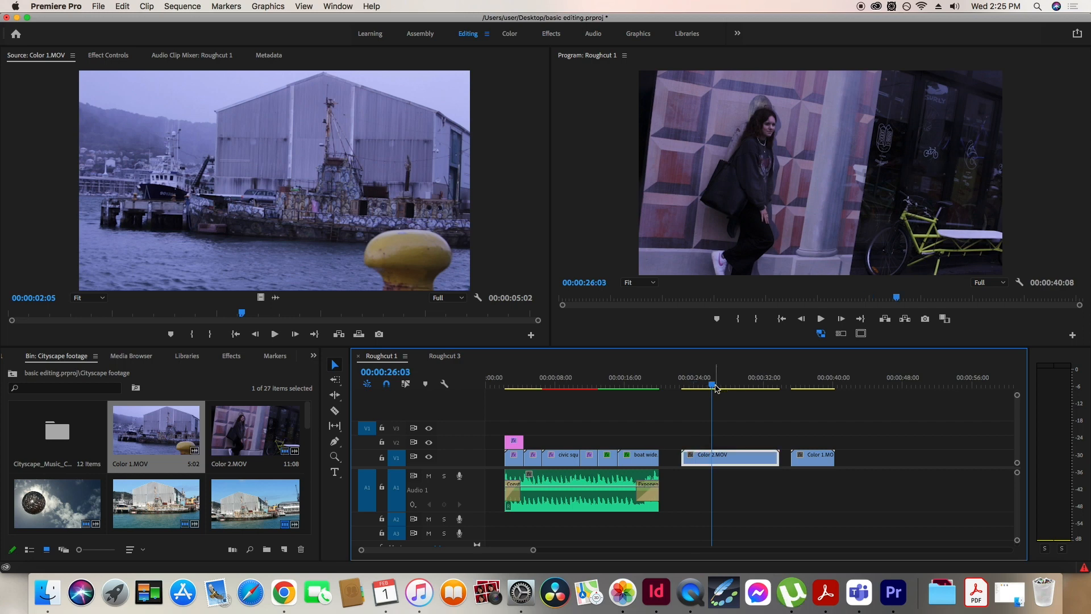
click(513, 34)
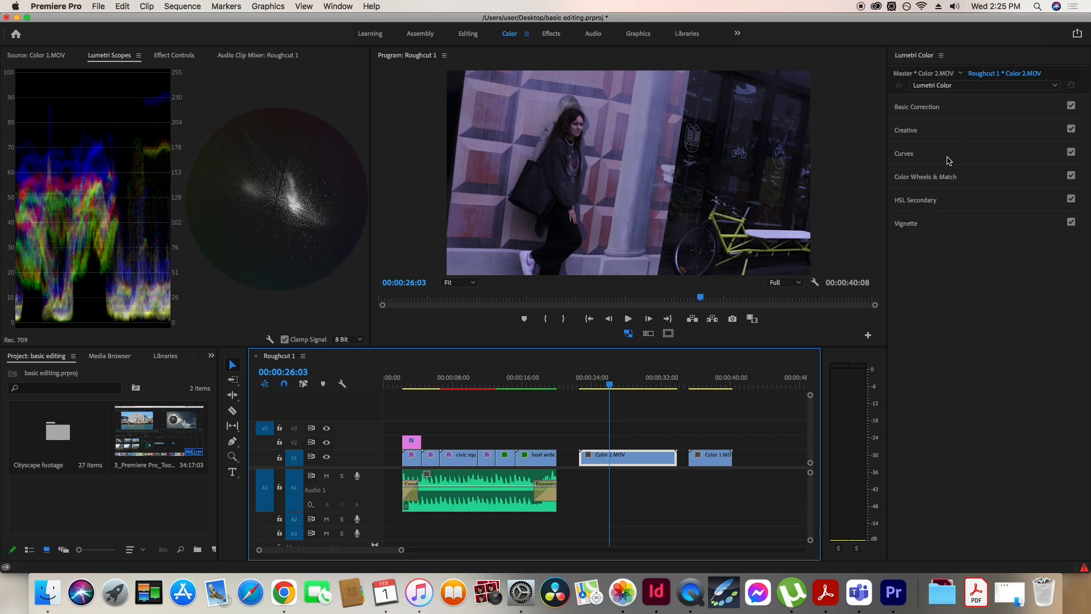
click(945, 109)
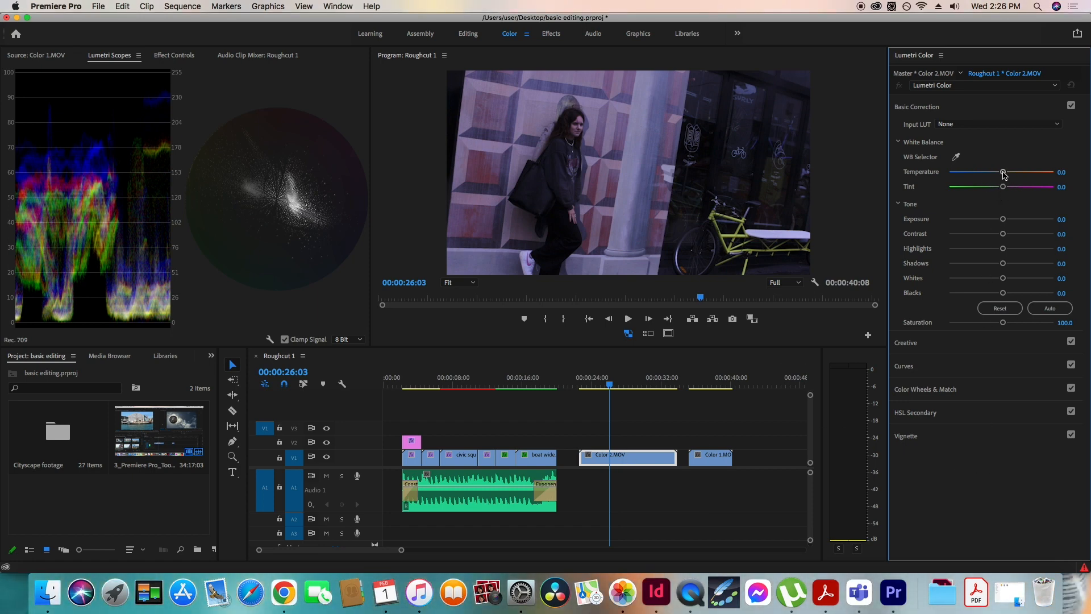
Correct the white balance of Color 2.MOV by hand with temperature 18.9 and tint -22.2
mouse_move(1004, 174)
mouse_down()
mouse_move(975, 173)
mouse_move(1001, 174)
mouse_move(991, 191)
mouse_up()
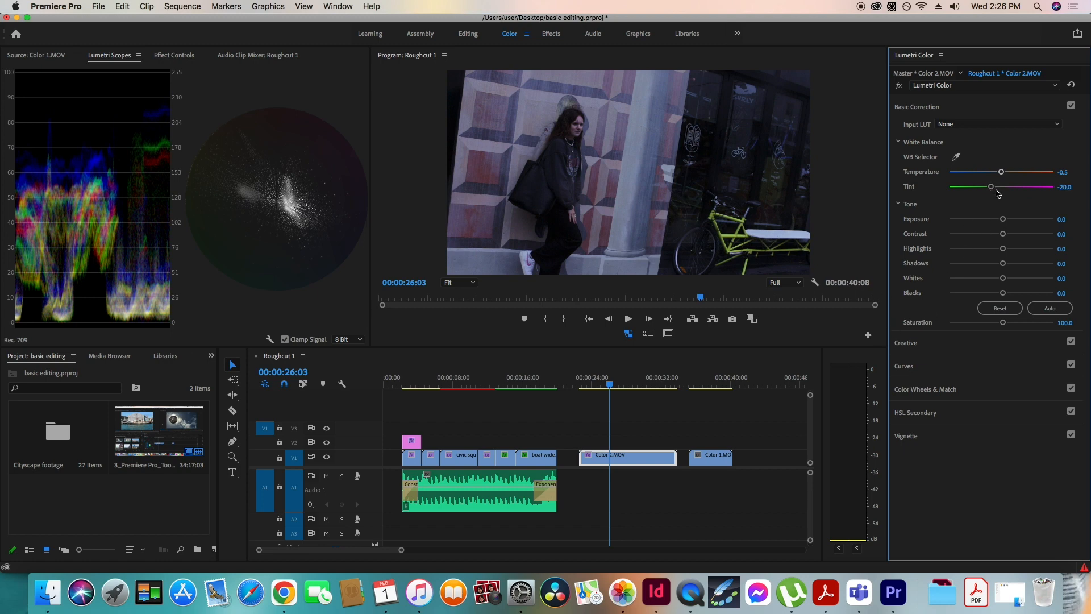
mouse_move(991, 187)
mouse_down()
mouse_move(1001, 191)
mouse_move(960, 191)
mouse_move(991, 191)
mouse_up()
drag(1001, 172, 1012, 174)
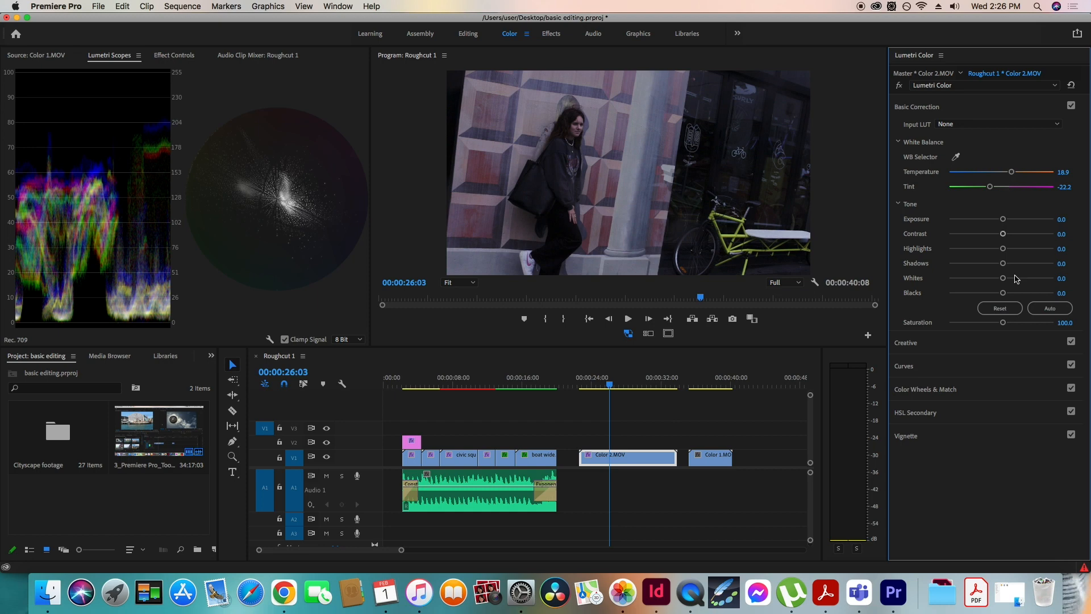
Try automatic tone correction on Color 2.MOV with exposure lowered to 1.3, and reset its tone settings
click(1049, 308)
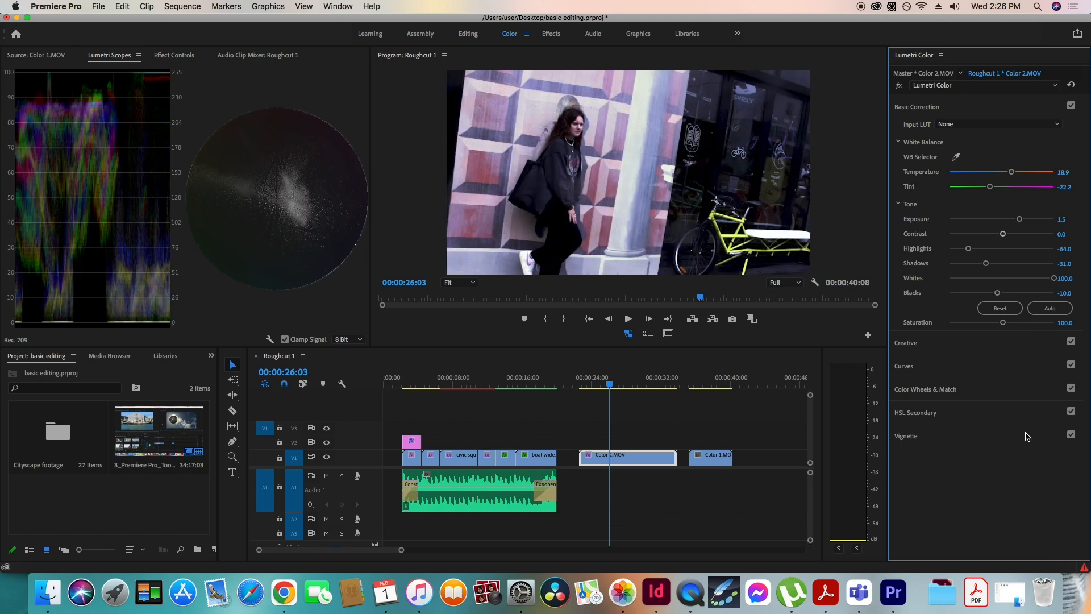
drag(1019, 220, 1015, 228)
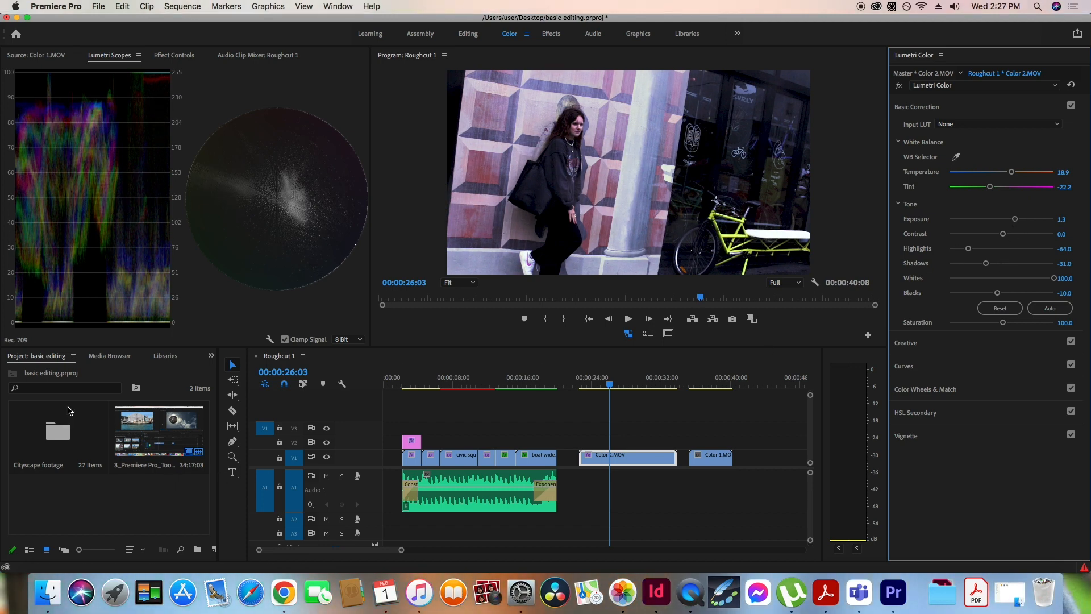
click(1000, 309)
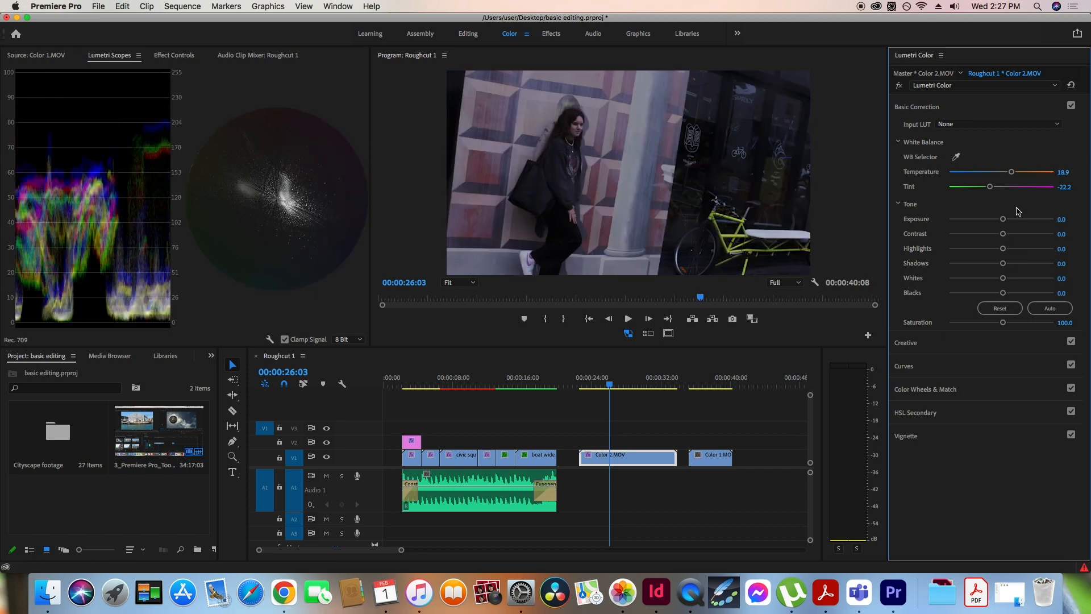
Return the tint and temperature of Color 2.MOV to 0
drag(990, 187, 1006, 186)
click(1062, 187)
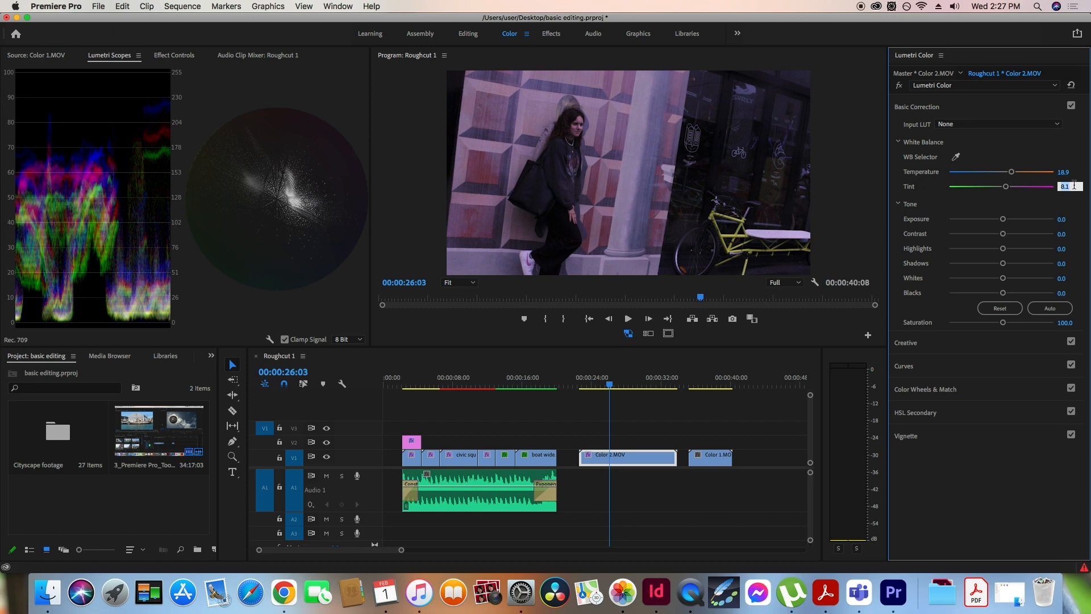
text(0)
key(Return)
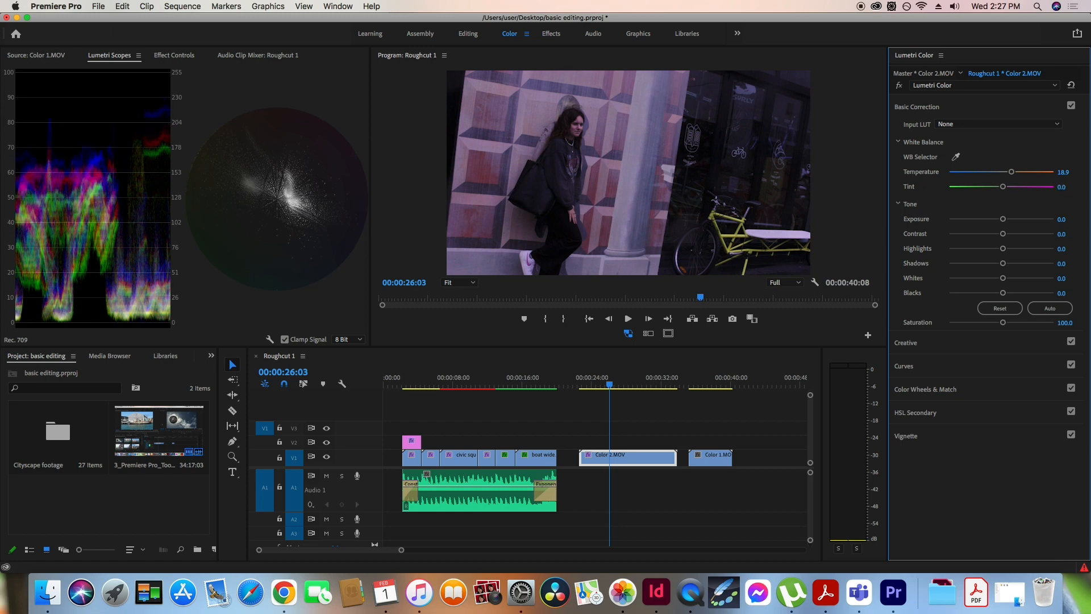
click(1062, 172)
text(0)
key(Return)
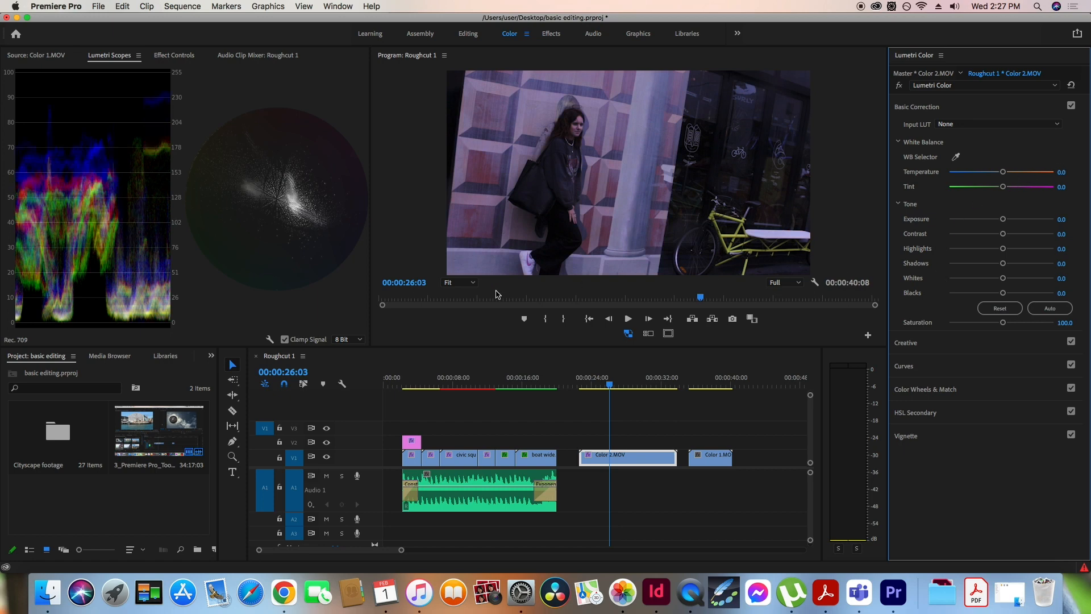
Correct Color 2.MOV by sampling the bicycle's white carrier for white balance and applying automatic tone, and play it to about 00:00:30:02
click(955, 157)
click(782, 232)
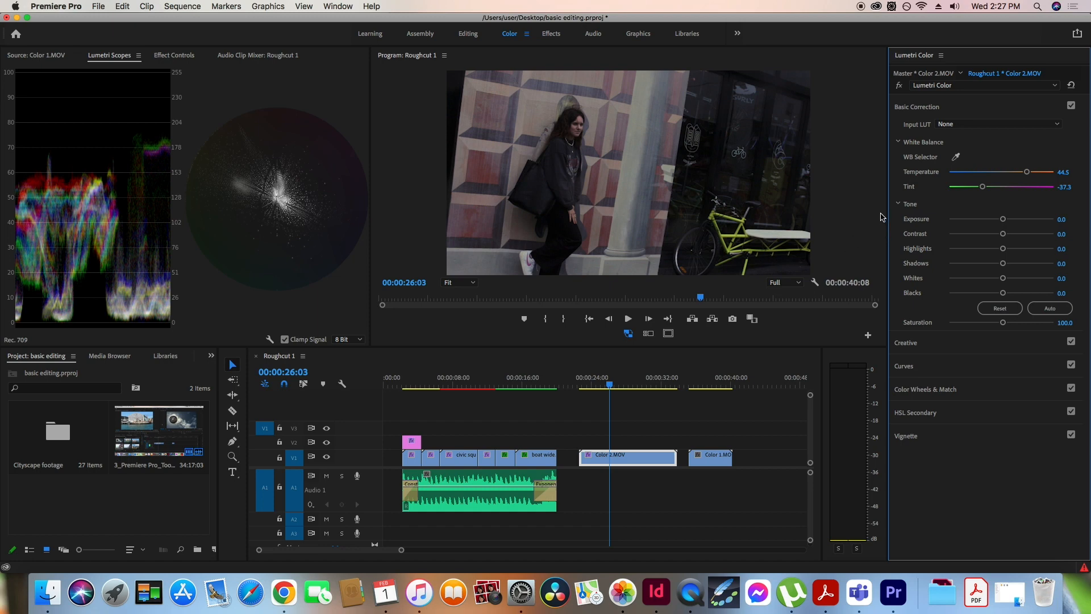
click(1051, 308)
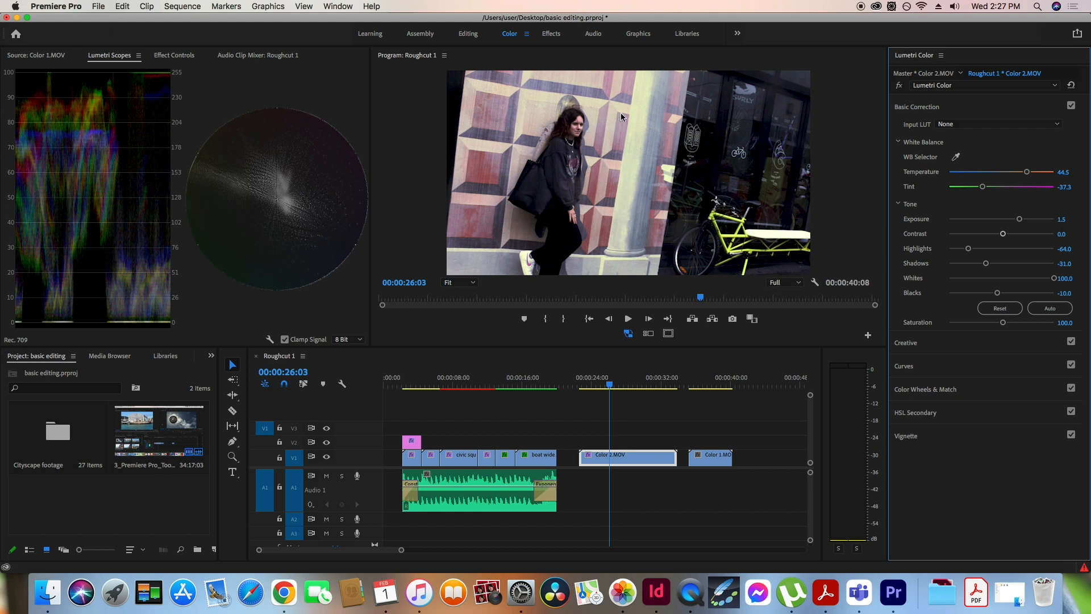
key(space)
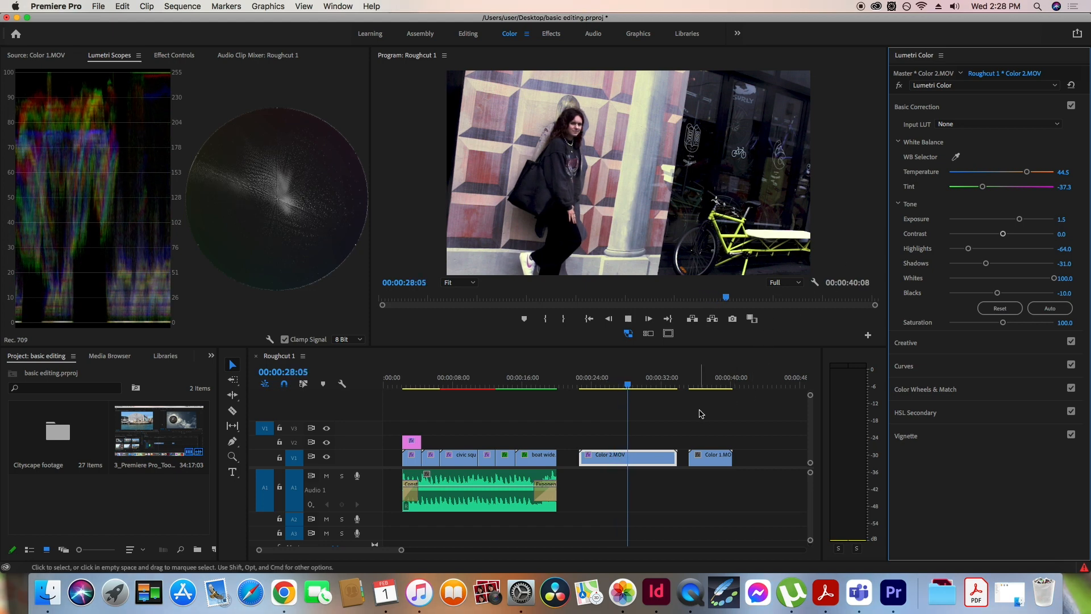
key(space)
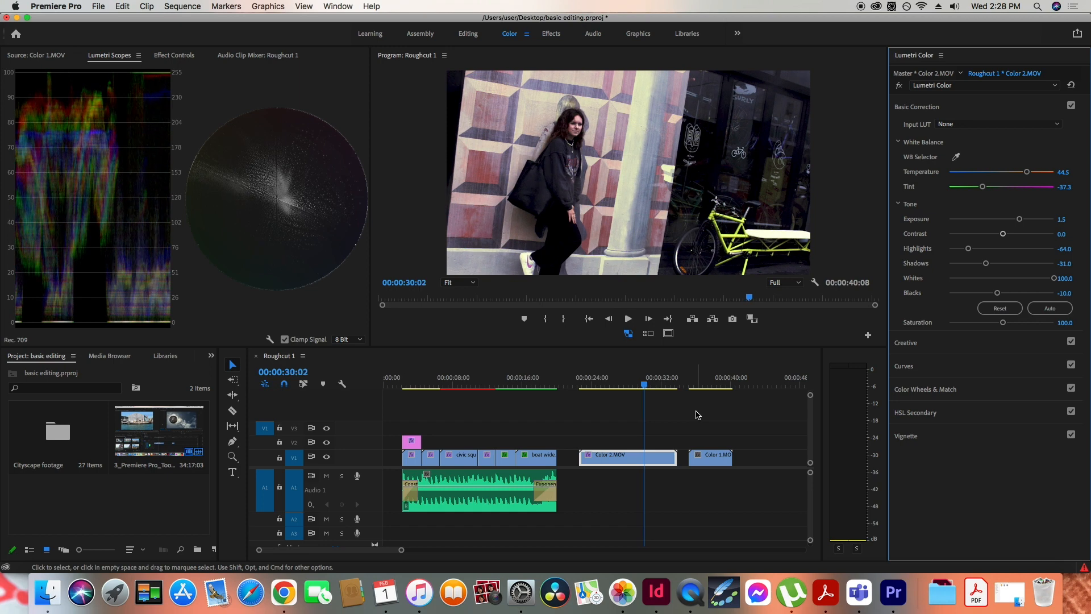
At 00:00:36:07, white-balance Color 1.MOV by sampling the white boat's cabin, and apply automatic tone correction
click(698, 386)
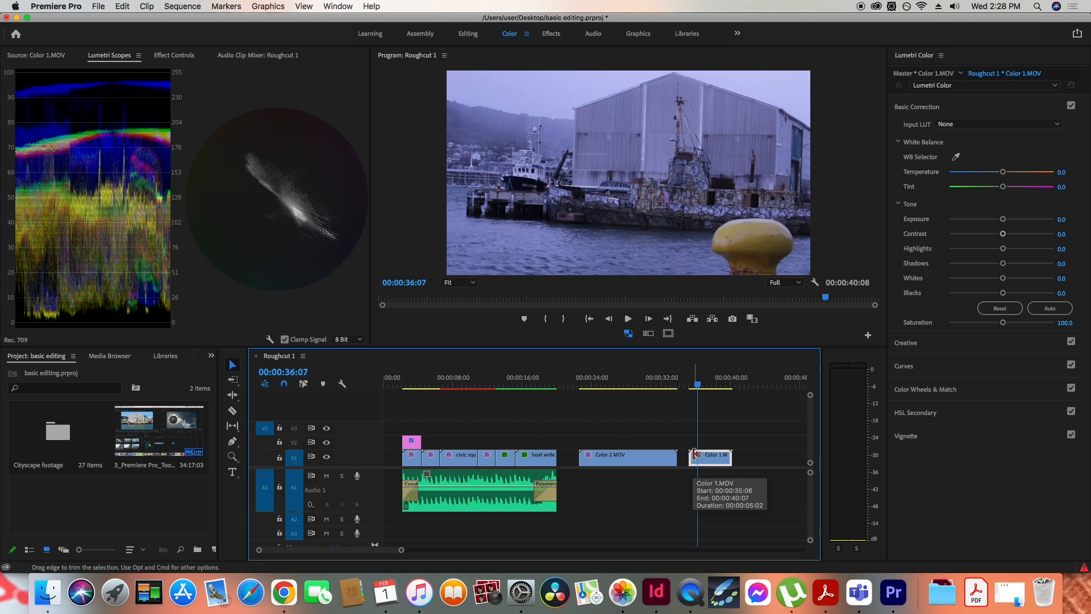
click(957, 157)
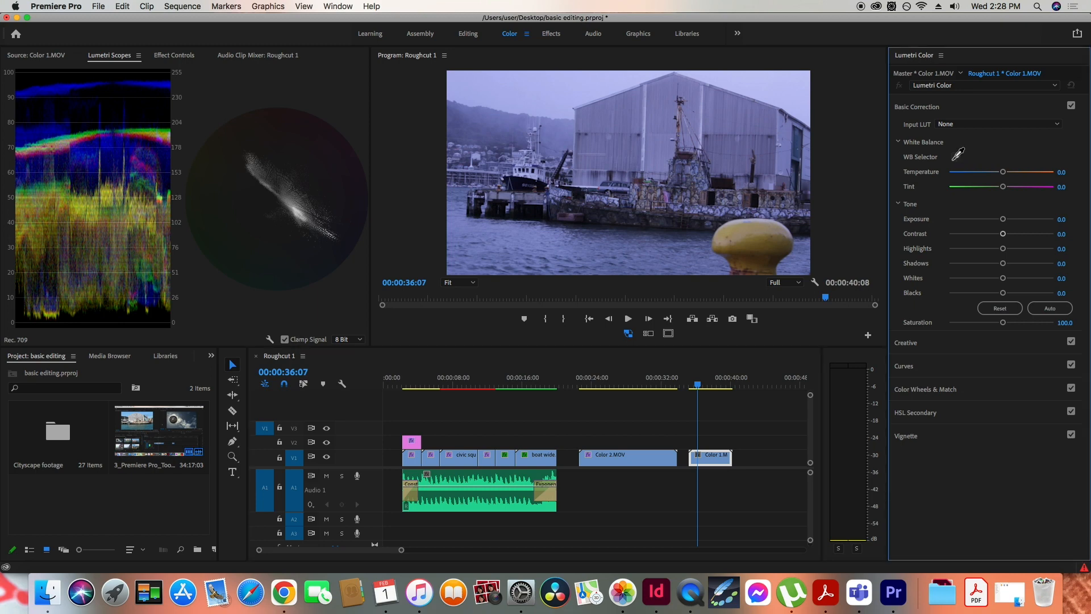
click(533, 170)
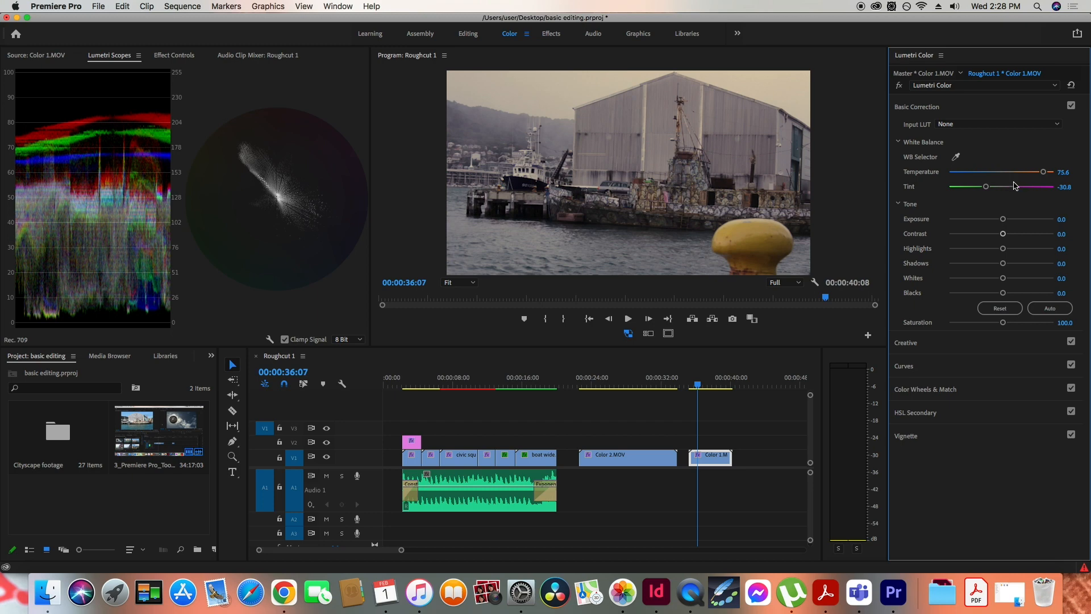
click(1050, 308)
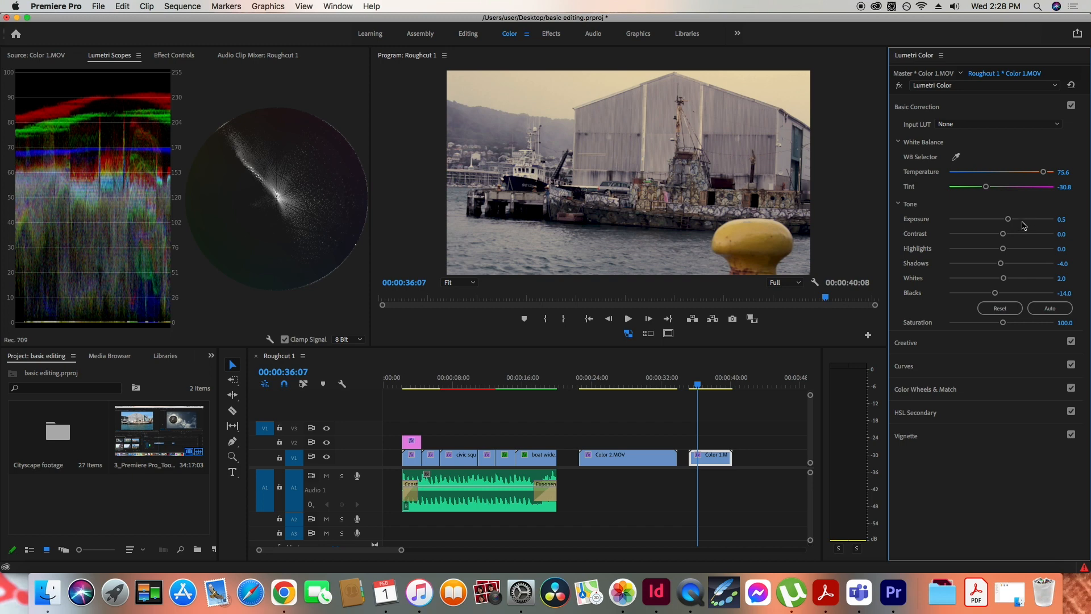
Raise the exposure of Color 1.MOV to 1.0 and cool its temperature to 37.3, and view it at 00:00:37:01
drag(1008, 218, 1011, 219)
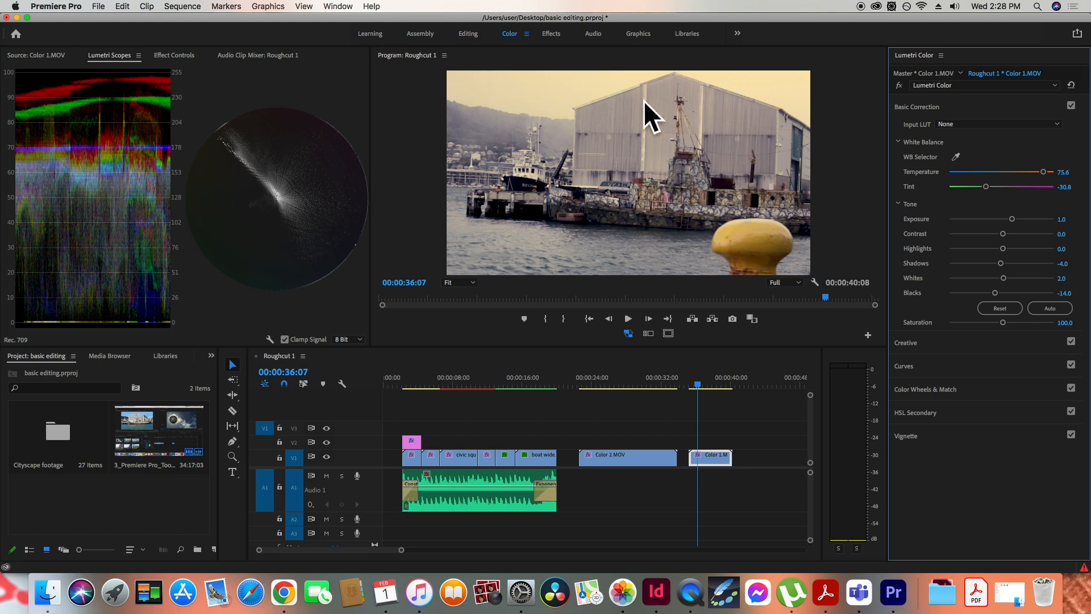
drag(1048, 175, 1021, 178)
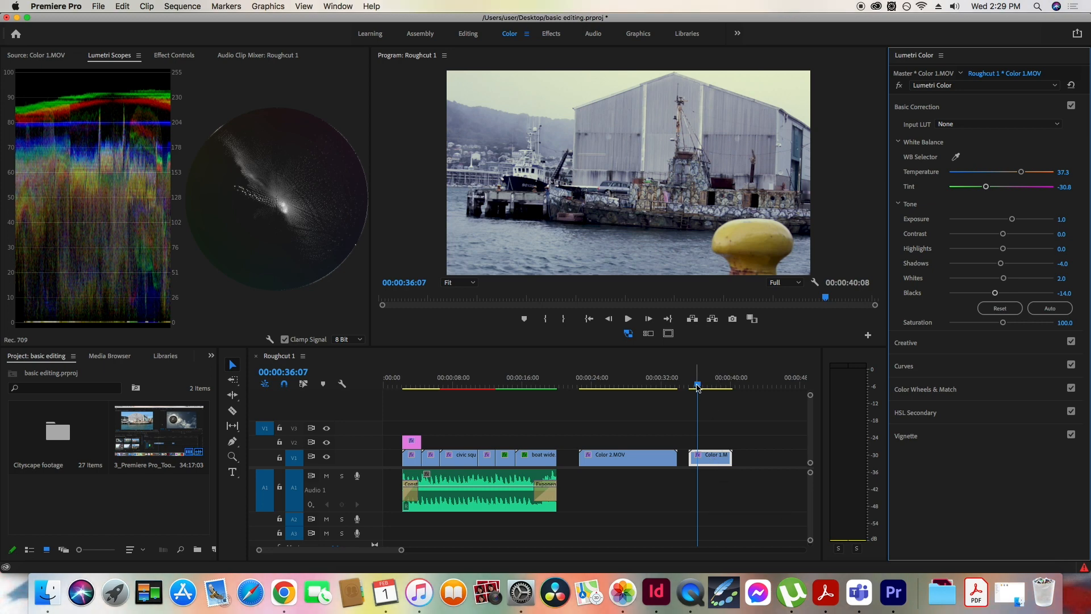
mouse_move(698, 388)
mouse_down()
mouse_move(618, 390)
mouse_move(706, 393)
mouse_up()
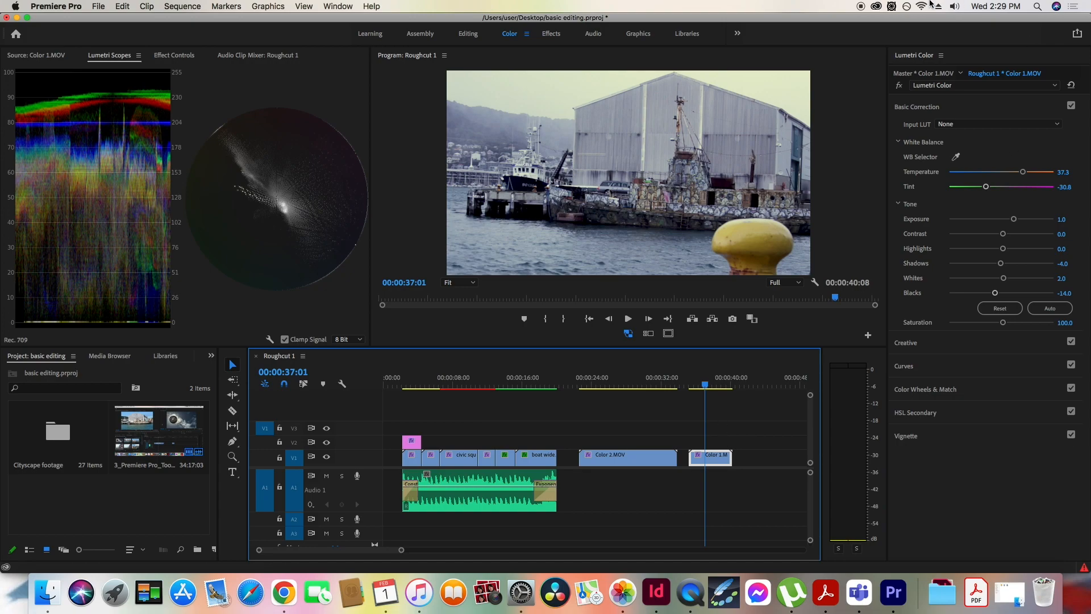